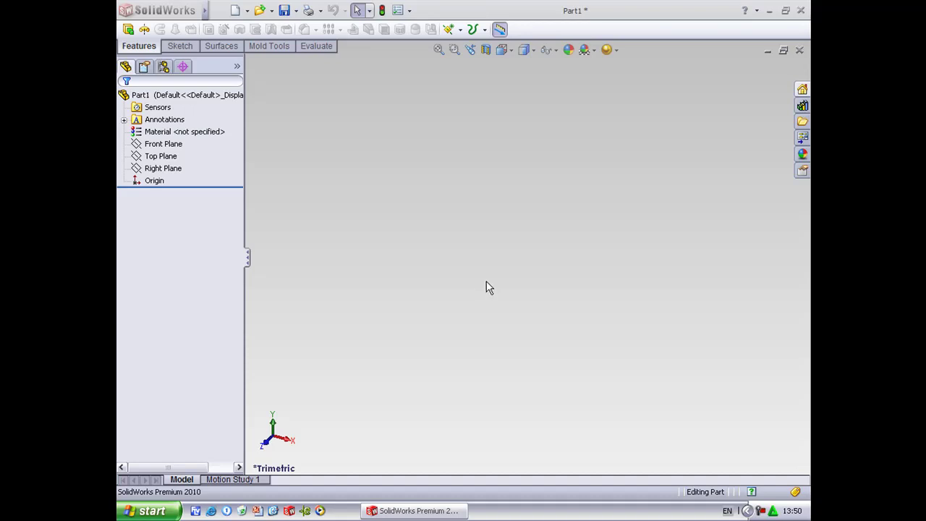
Start an extruded boss sketch on the Front Plane and zoom in around the origin
click(144, 30)
click(413, 144)
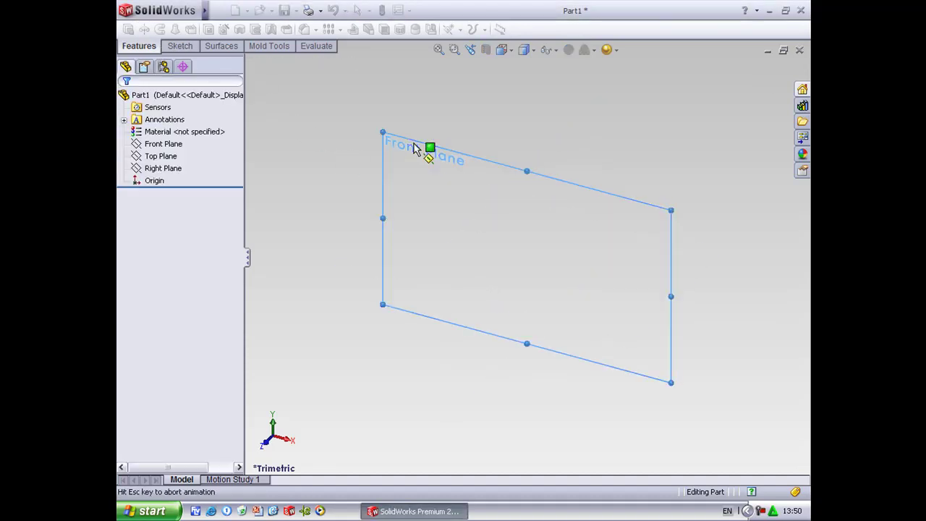
click(455, 49)
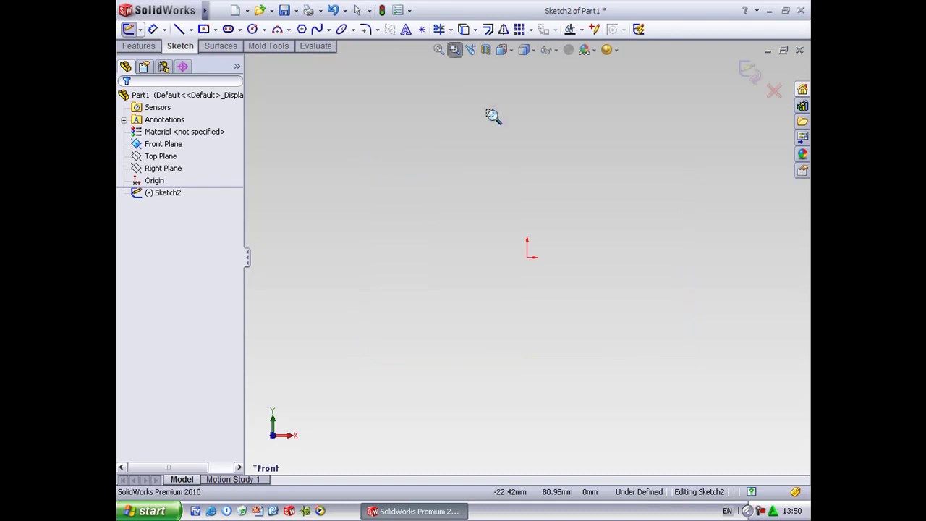
drag(486, 113, 671, 309)
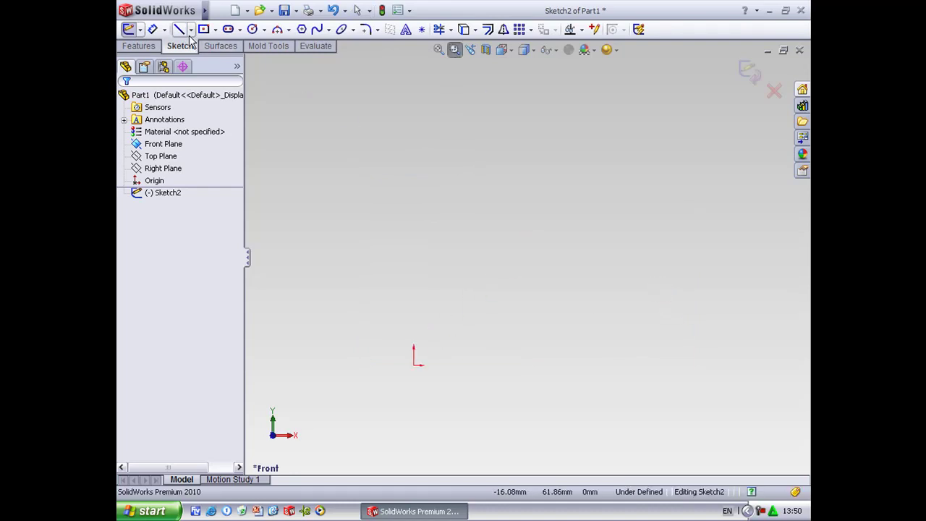
Draw a horizontal base line from the origin, then a 3-point arc at its right end
click(413, 365)
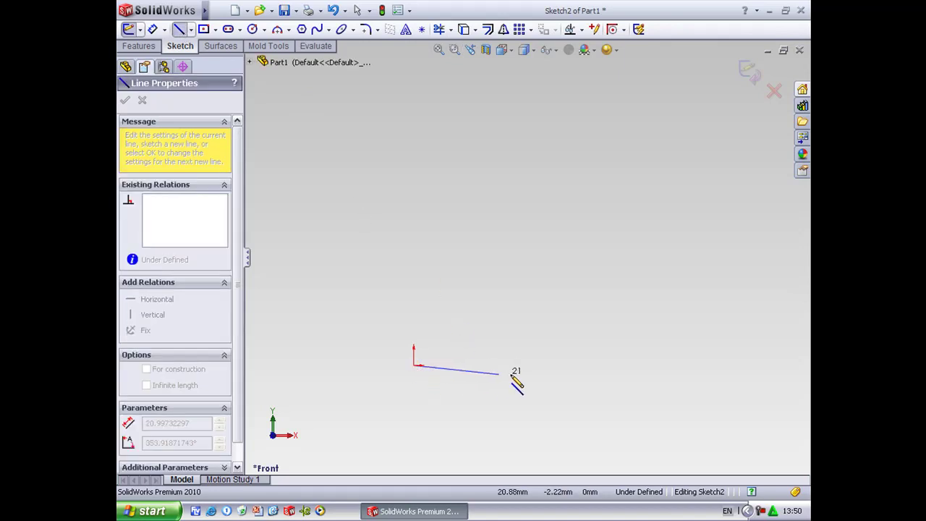
click(524, 366)
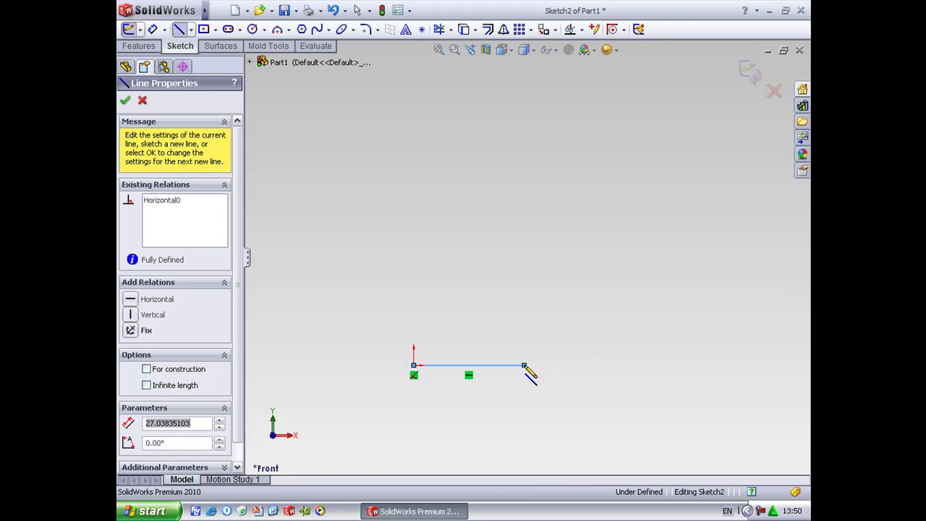
click(277, 29)
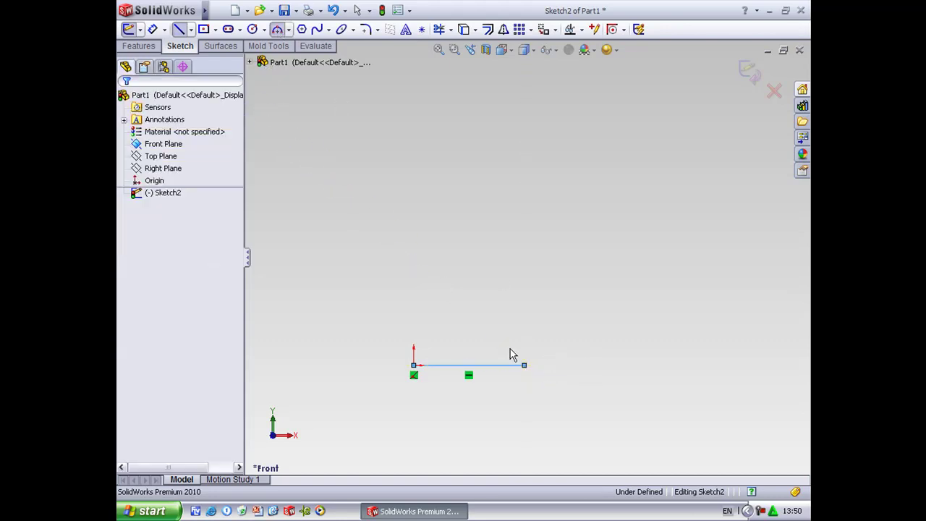
click(524, 365)
click(545, 377)
click(545, 377)
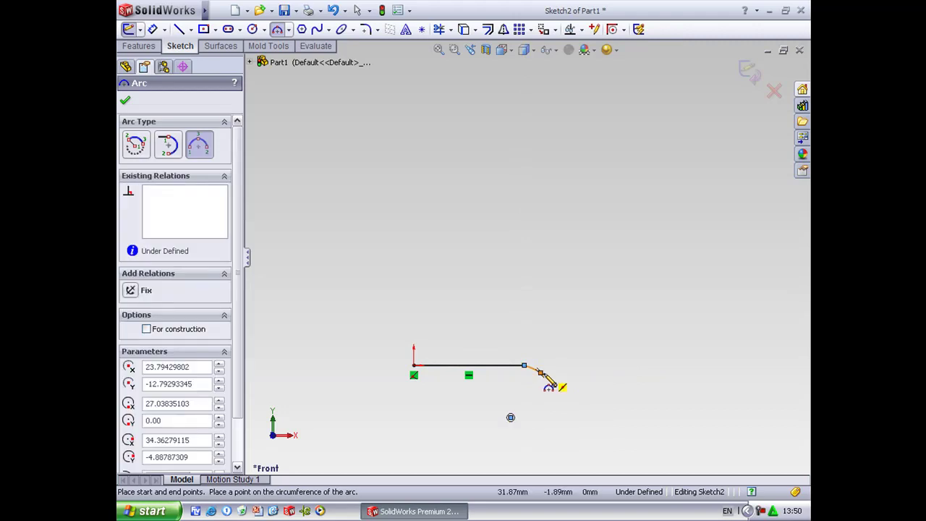
Draw the small step, 45° slant, tall outer and inner walls, and close the profile to the origin
click(178, 30)
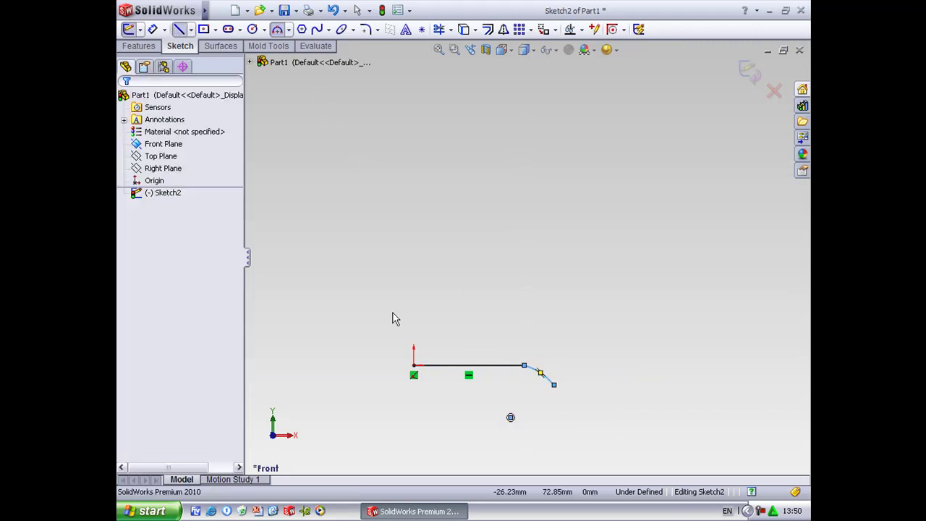
click(554, 385)
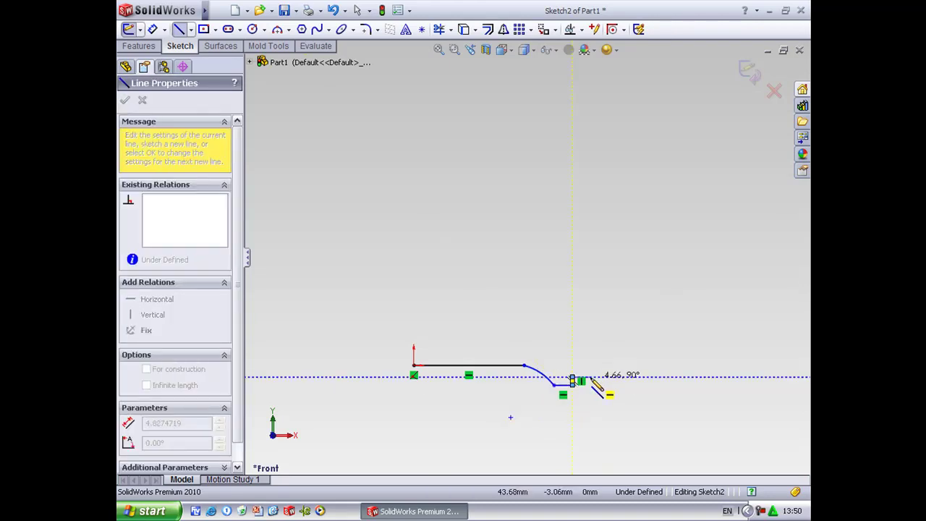
click(591, 377)
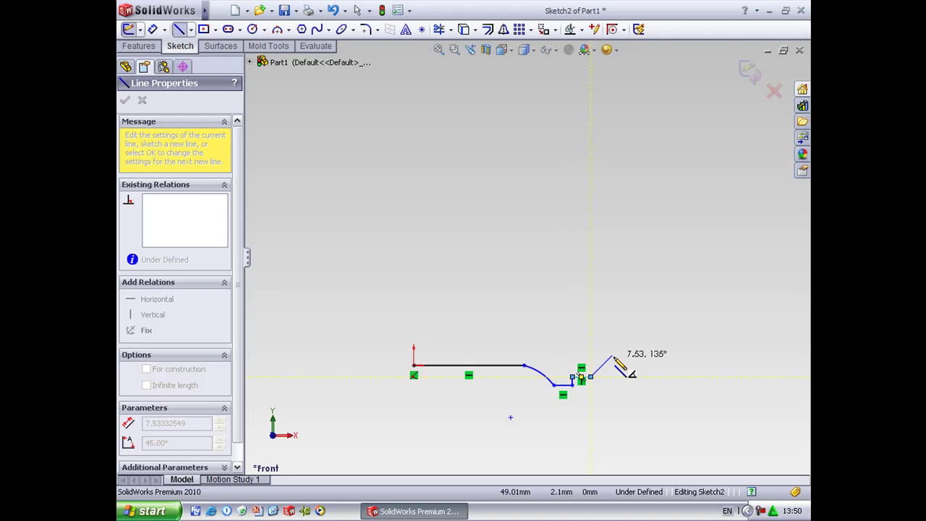
click(612, 356)
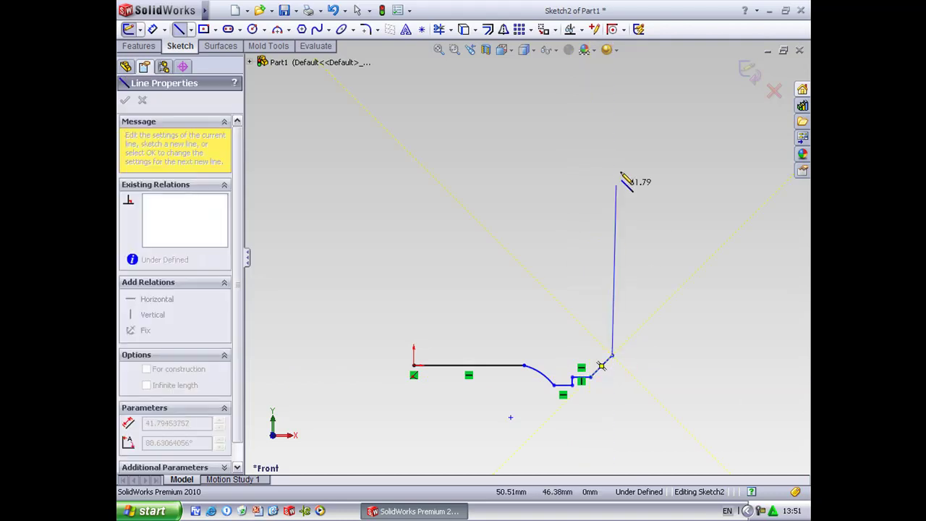
click(620, 84)
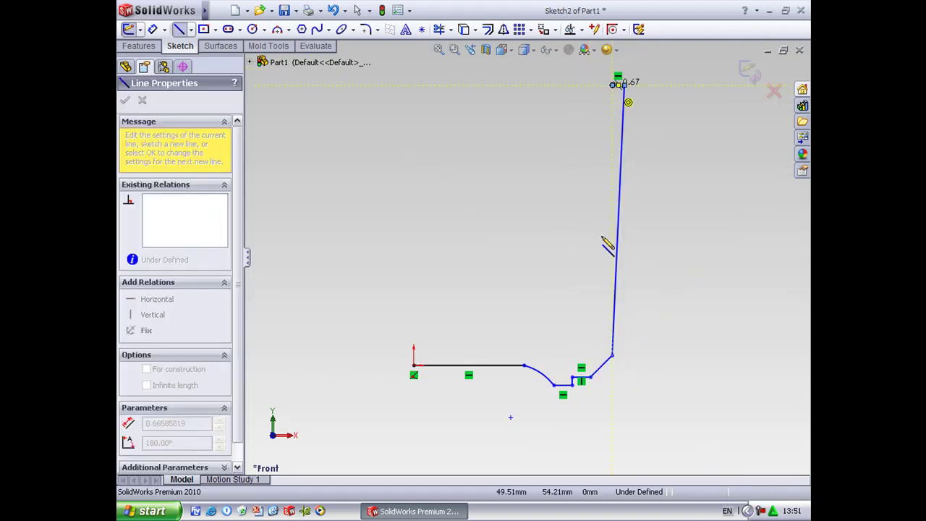
click(591, 339)
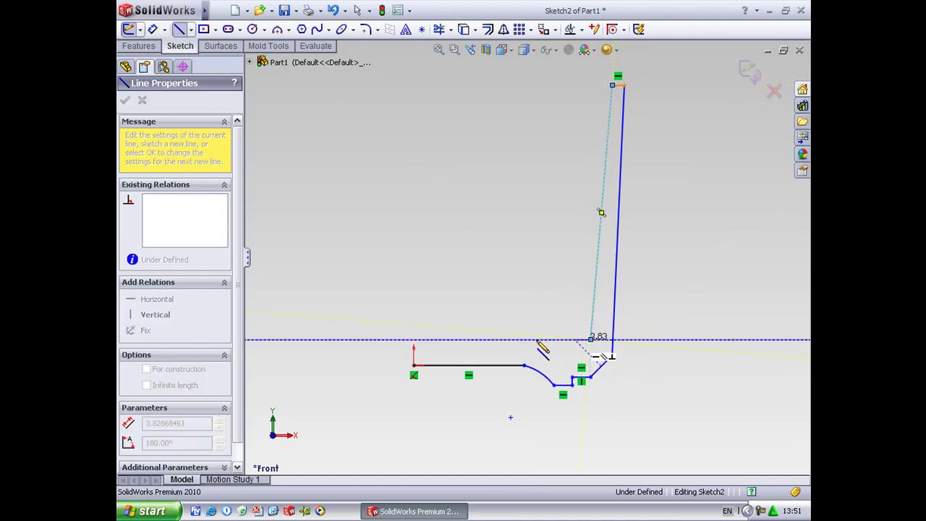
click(414, 339)
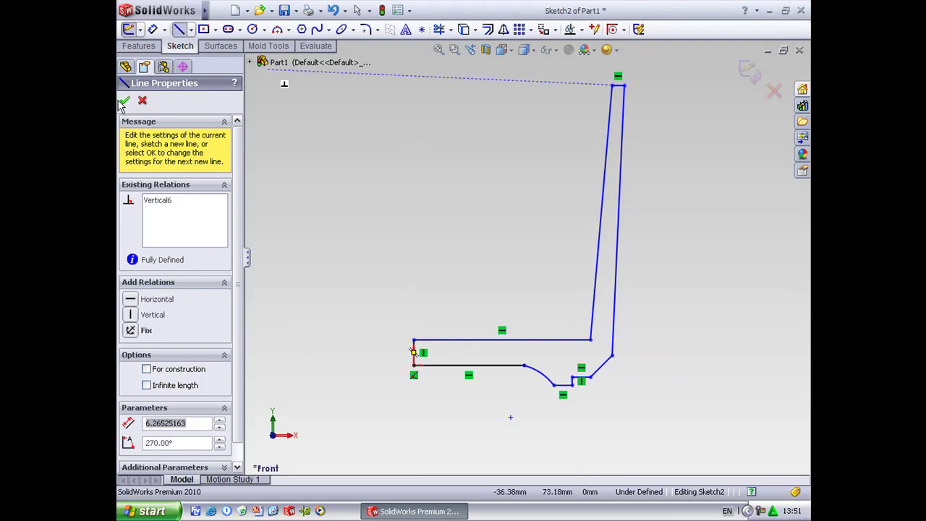
click(126, 102)
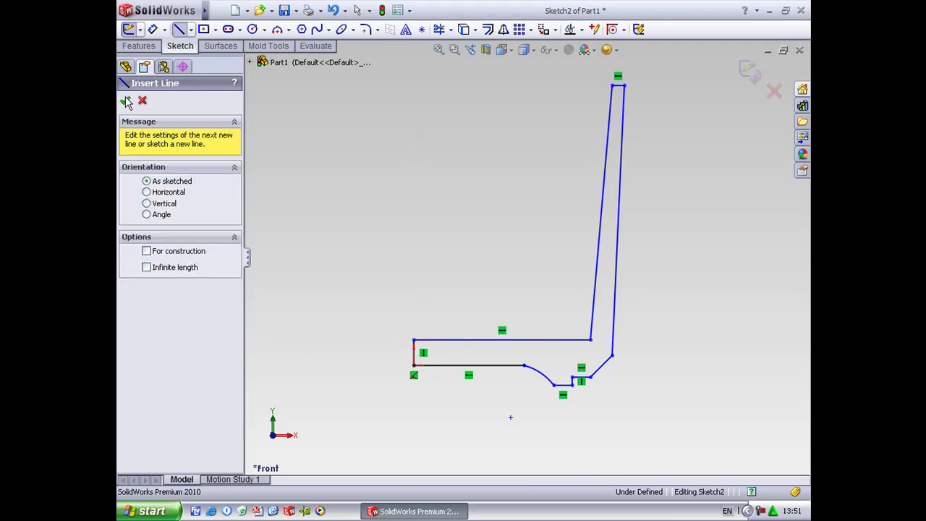
click(126, 101)
Add a Tangent relation between the arc and the bottom horizontal line (Line1)
click(454, 49)
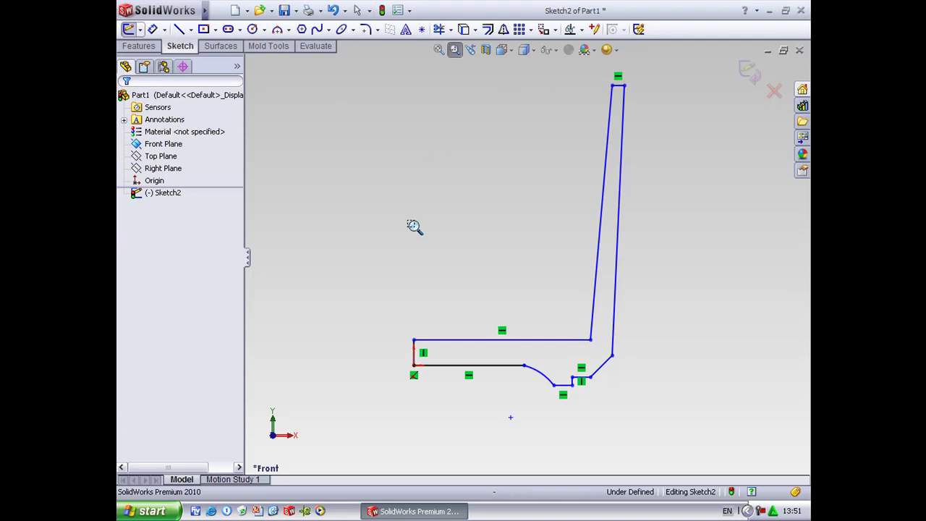
drag(389, 265, 657, 443)
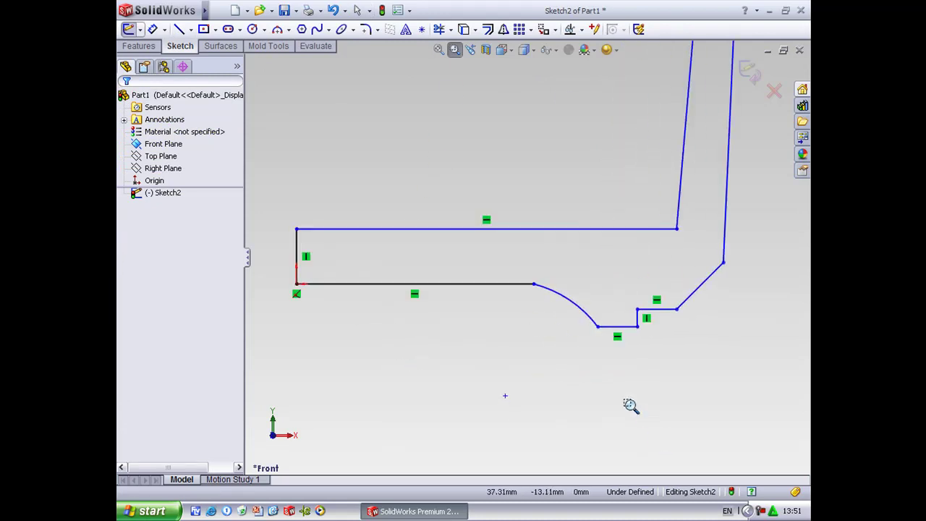
click(581, 29)
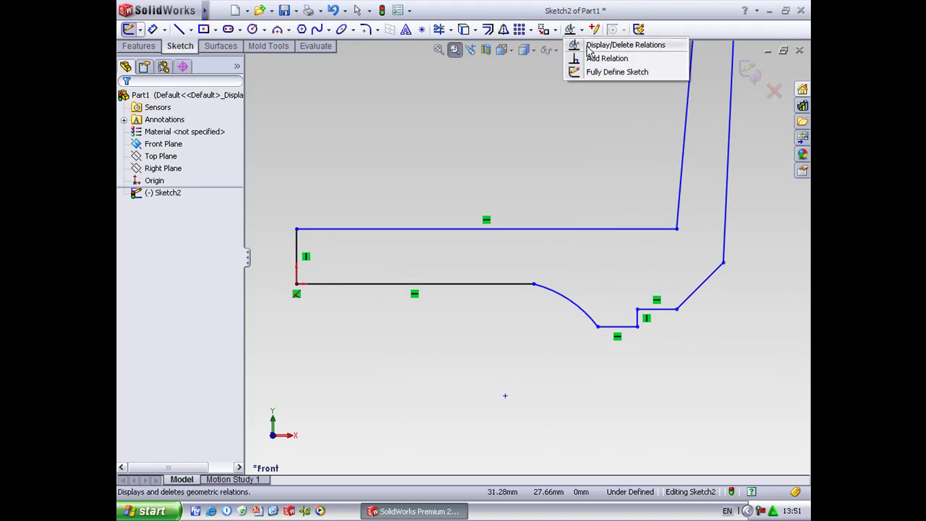
click(590, 61)
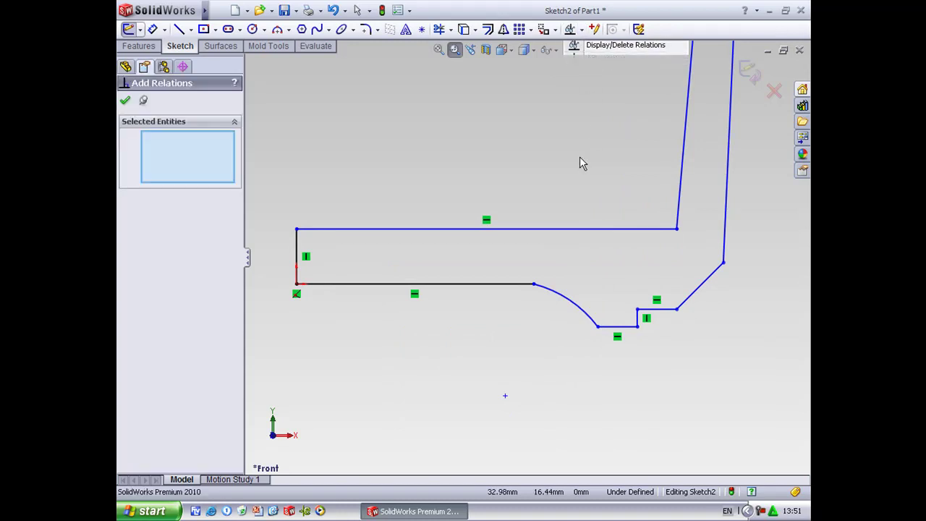
click(558, 300)
click(506, 285)
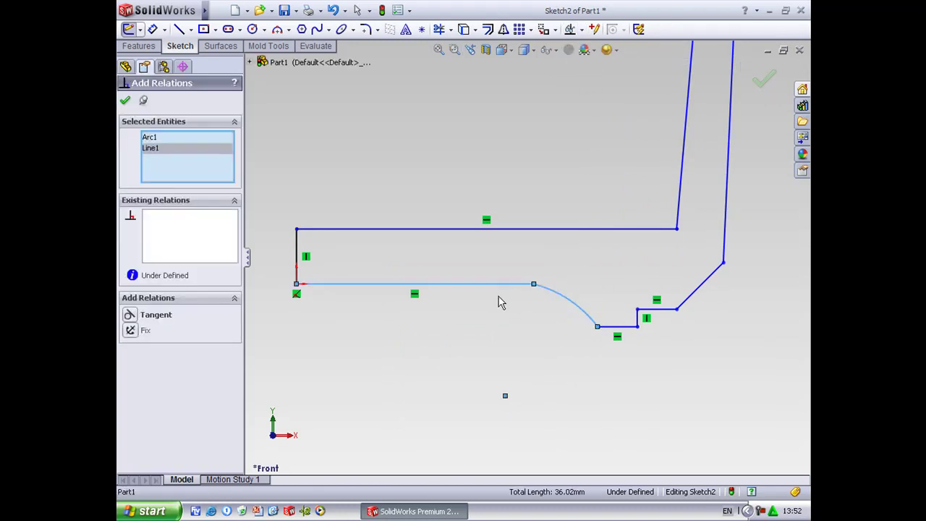
click(131, 316)
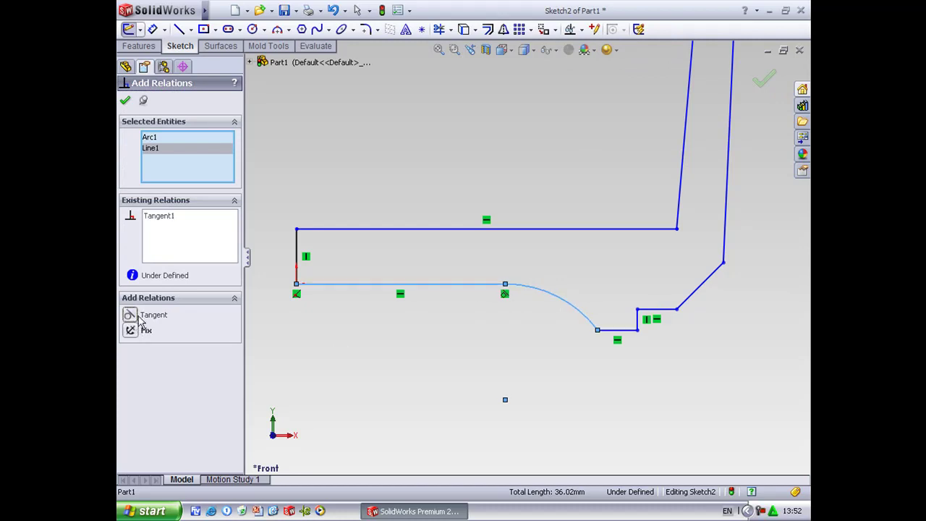
click(125, 102)
click(152, 29)
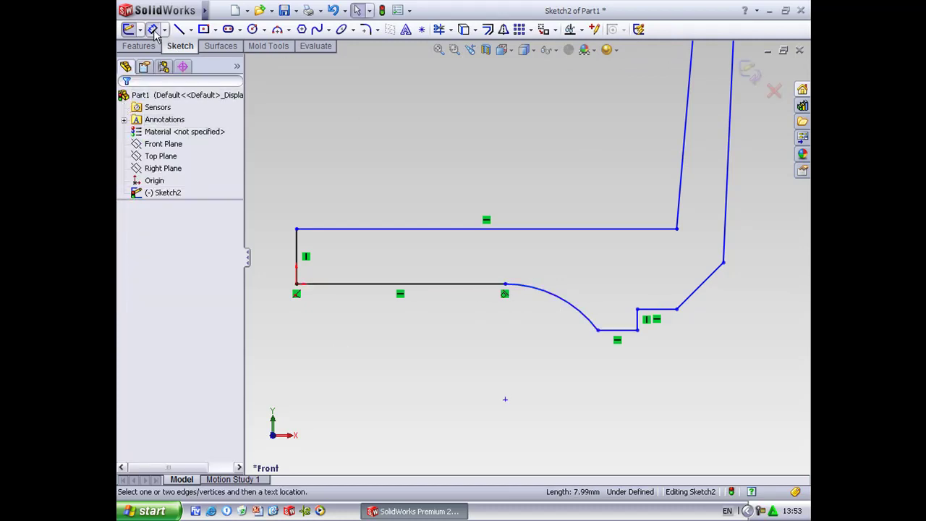
Dimension the step's short bottom line to 1.5 mm and its vertical rise to 1 mm
click(621, 334)
click(624, 379)
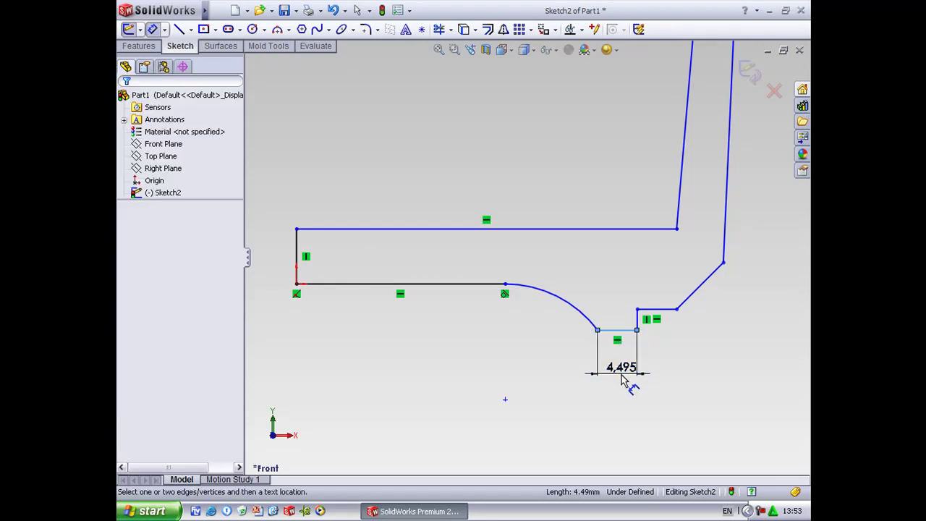
text(1.5)
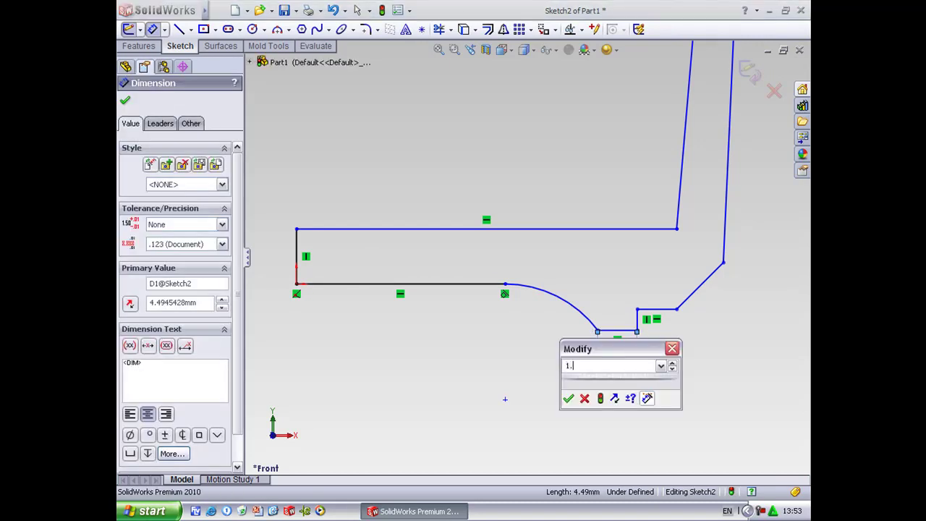
click(568, 399)
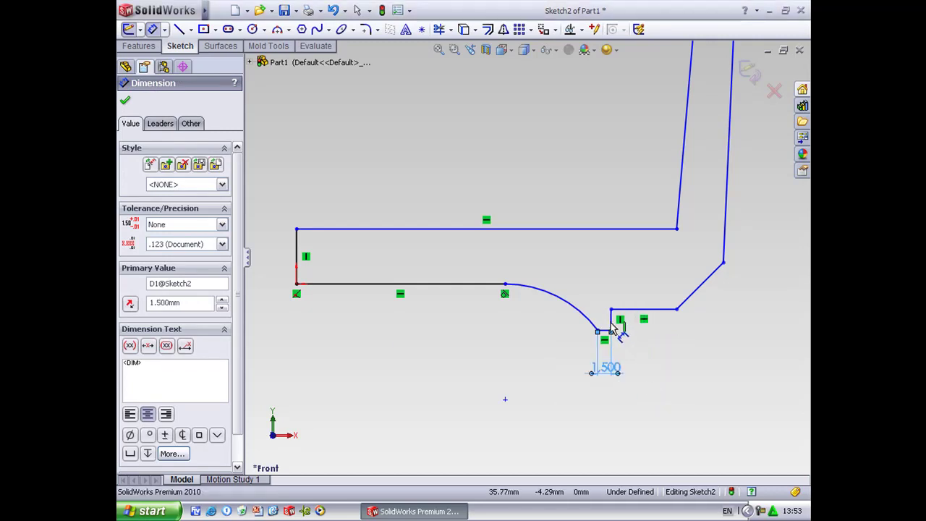
click(612, 322)
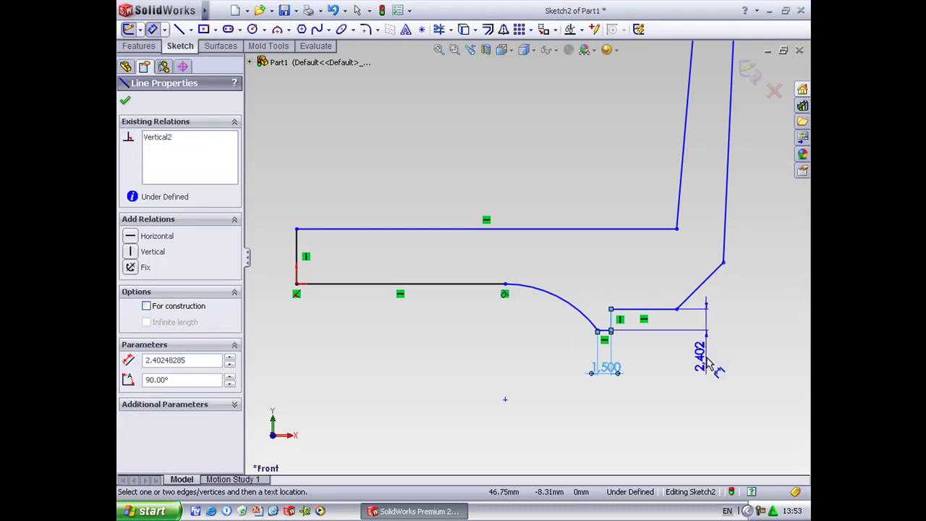
click(710, 362)
text(1)
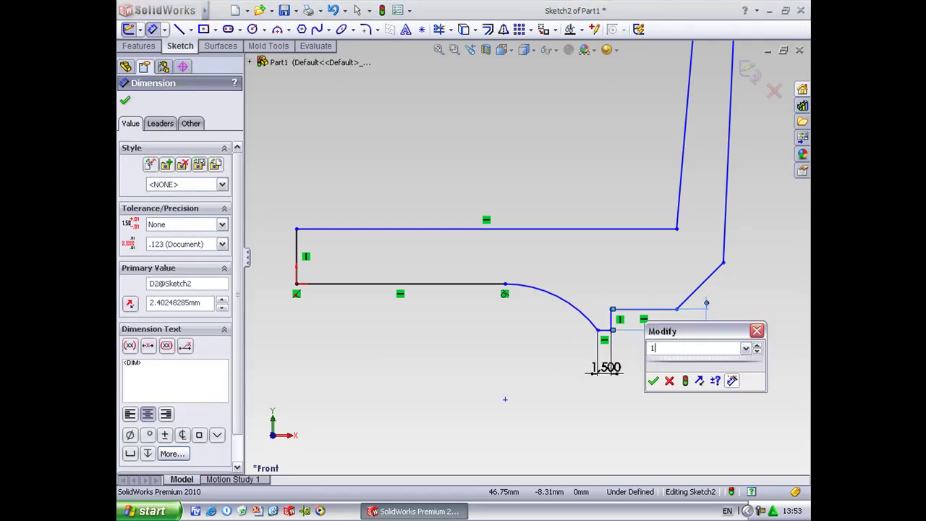
click(654, 380)
click(666, 347)
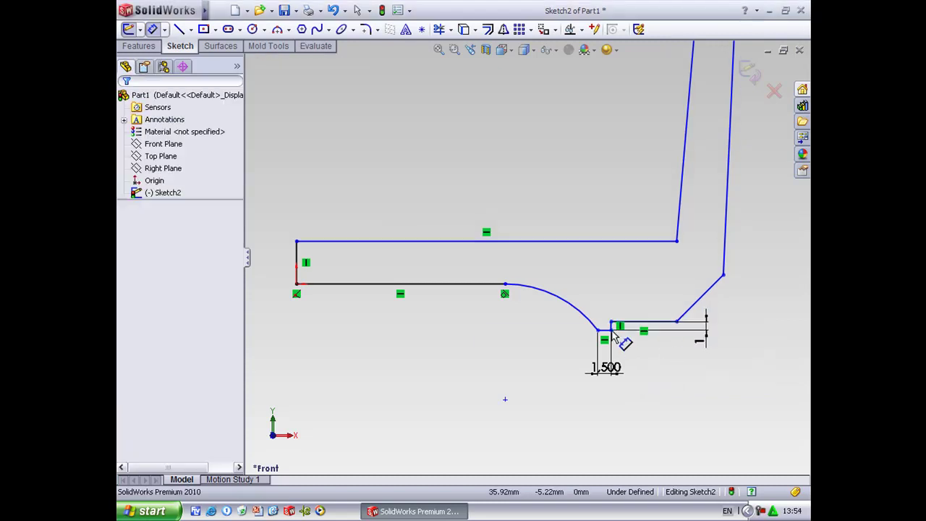
click(611, 331)
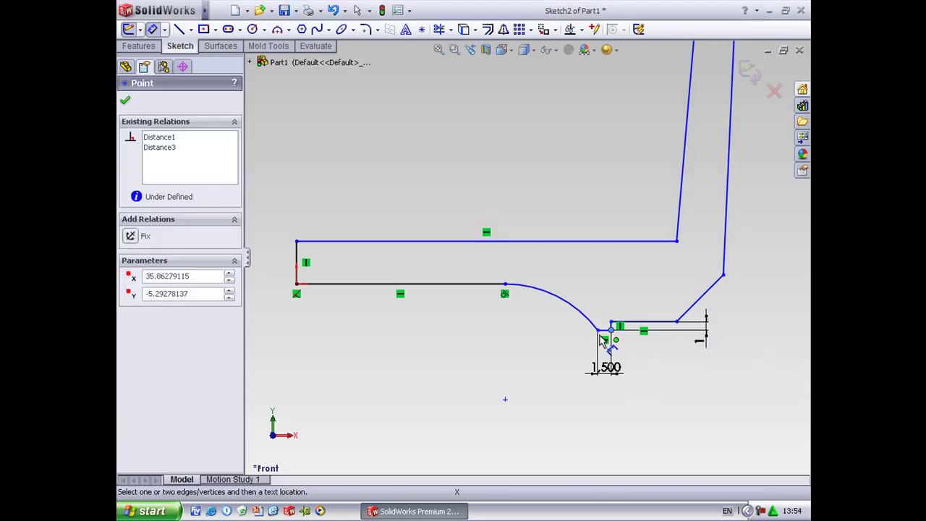
Dimension the step endpoint 36 mm and the outer lower-right endpoint 39 mm from the origin
click(296, 285)
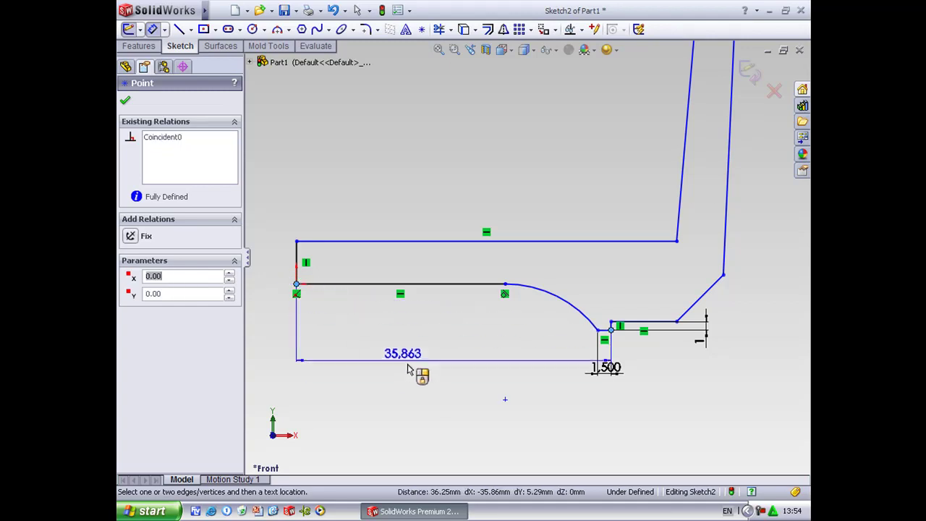
click(425, 406)
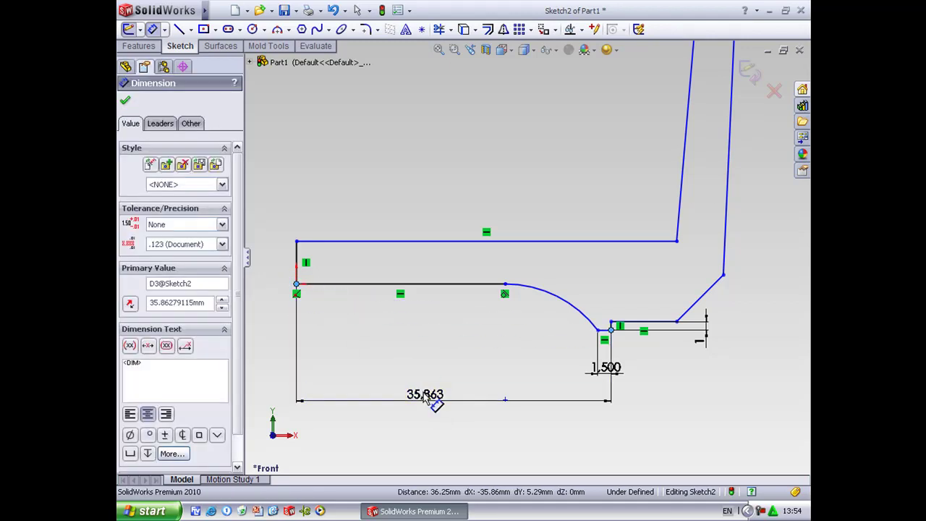
text(36)
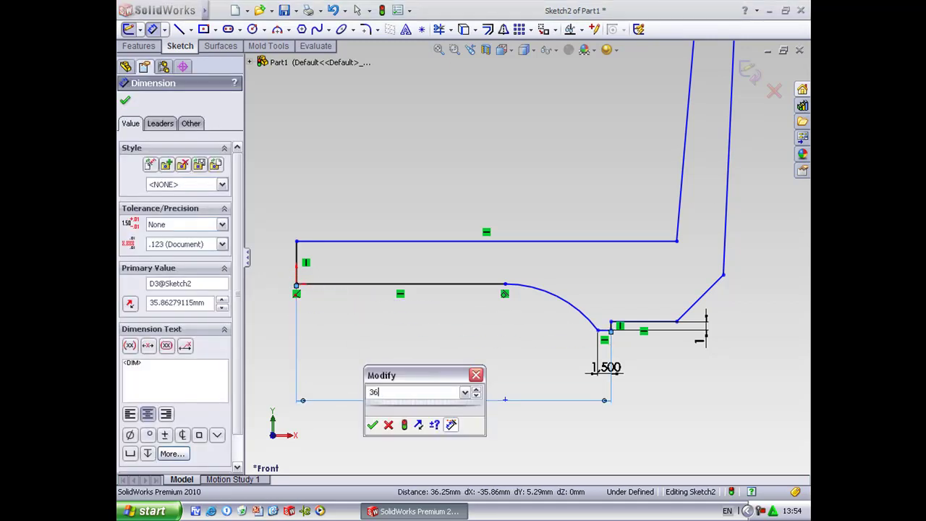
click(372, 425)
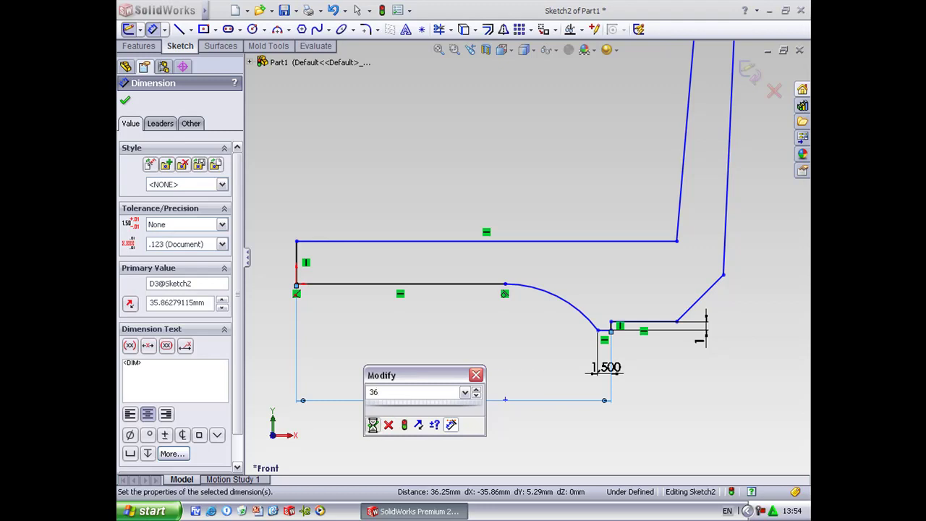
click(677, 322)
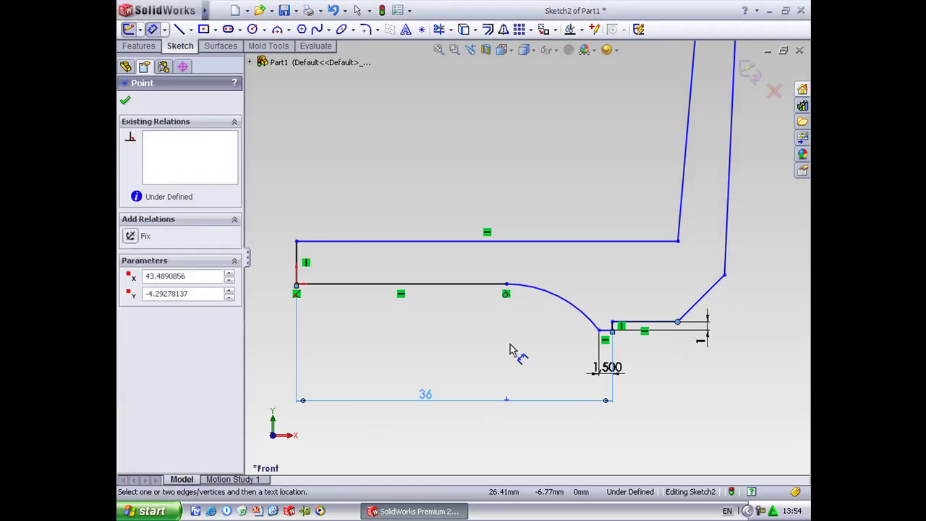
click(297, 284)
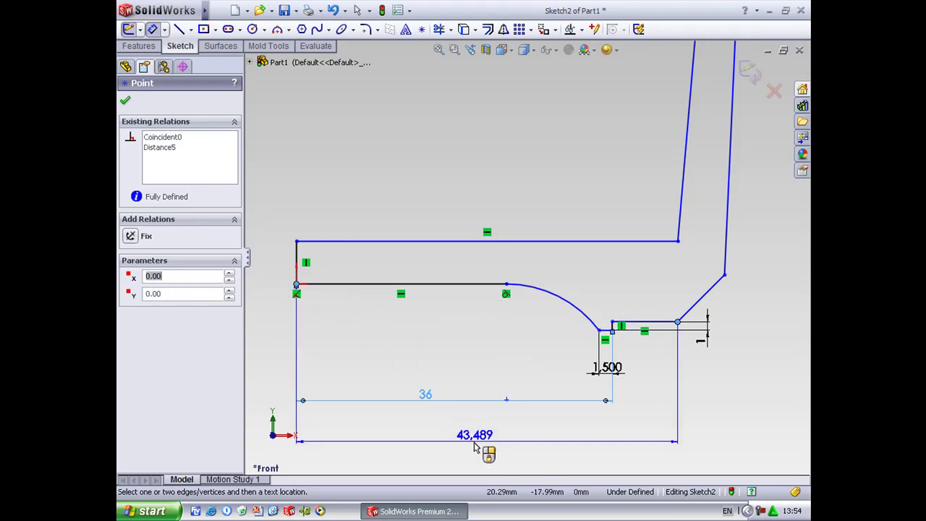
click(478, 439)
text(39)
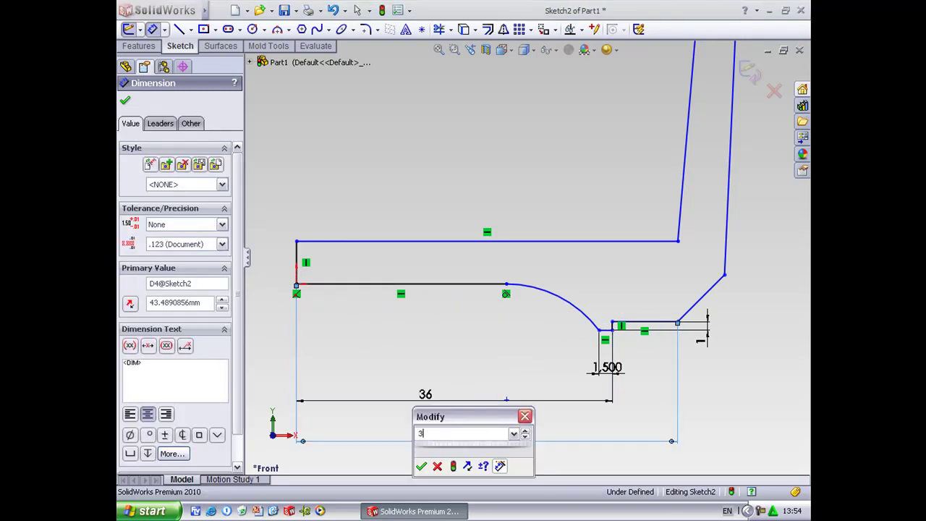
click(422, 466)
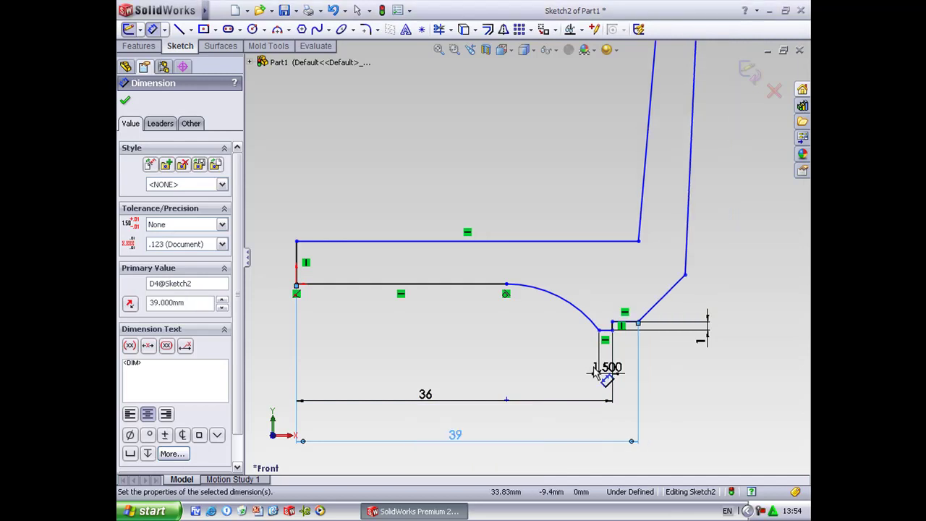
click(606, 330)
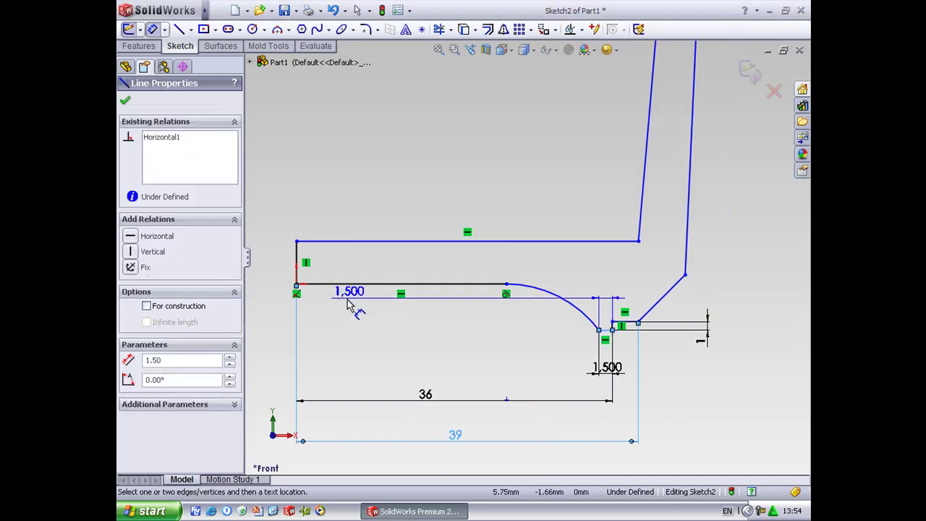
Add a 3 mm vertical spacing between the horizontal lines and a 4 mm left wall height
click(333, 285)
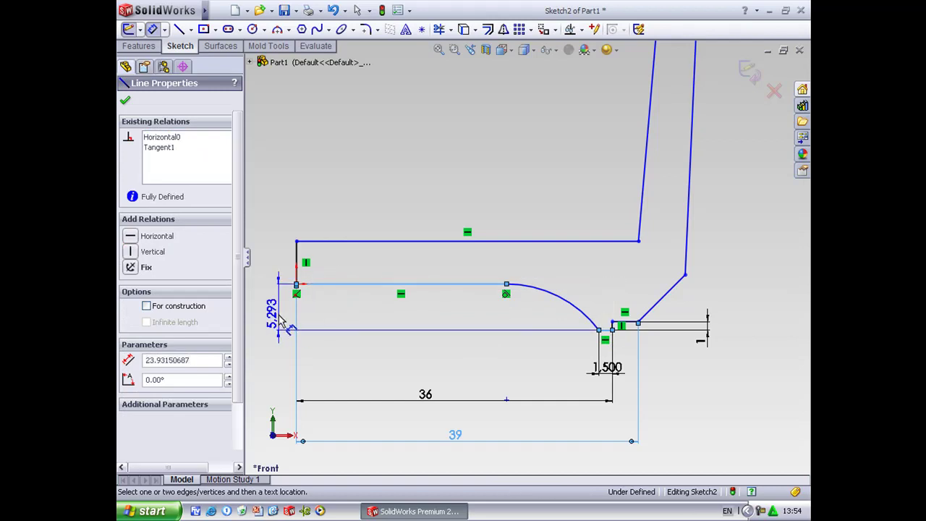
click(282, 321)
text(3)
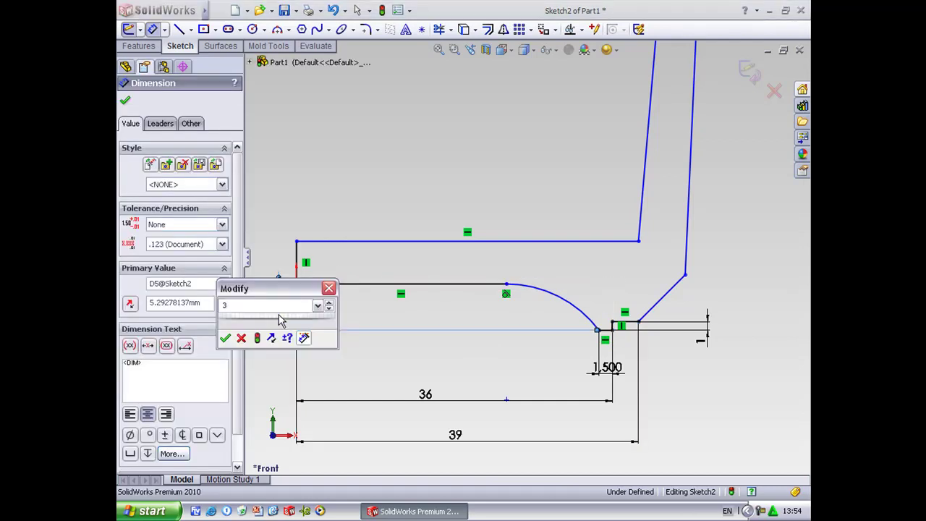
click(226, 339)
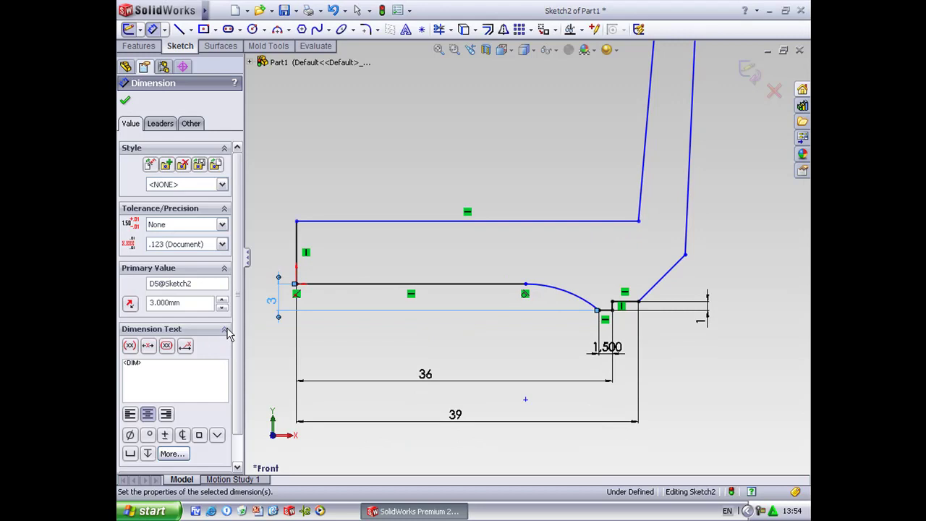
click(297, 255)
click(275, 261)
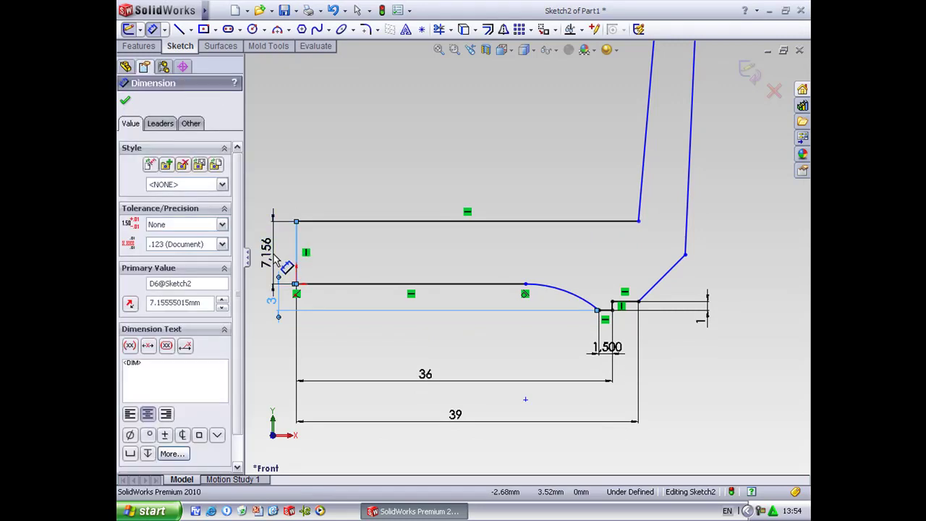
text(4)
click(222, 279)
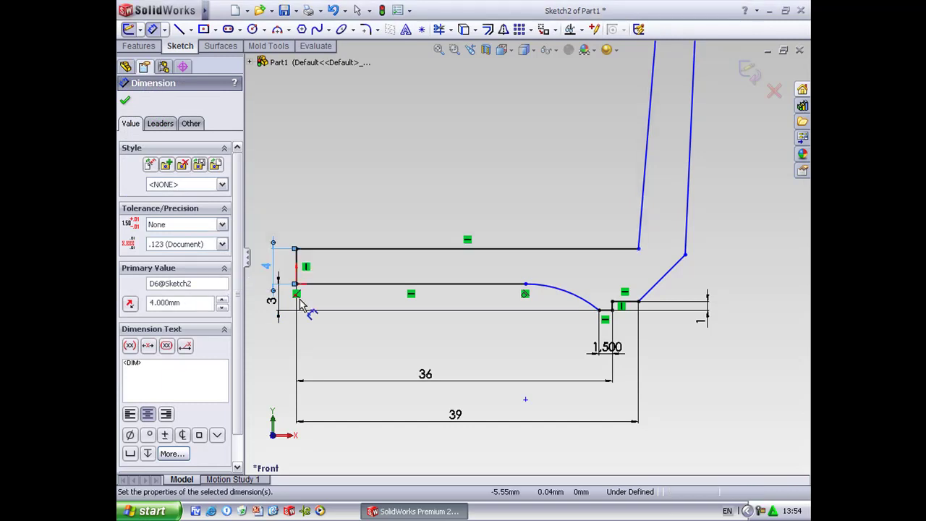
click(302, 301)
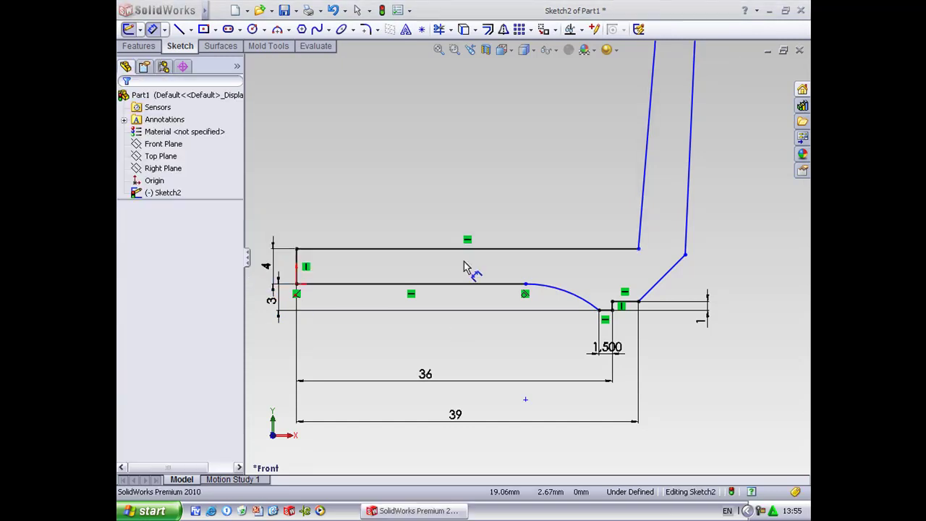
click(579, 298)
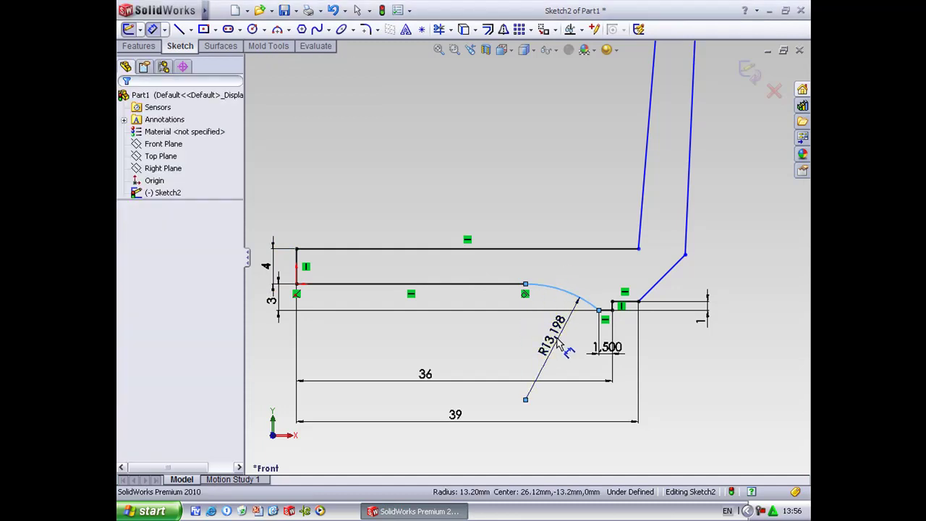
Set the arc radius to 10 mm and fit the sketch in view
click(559, 346)
text(10)
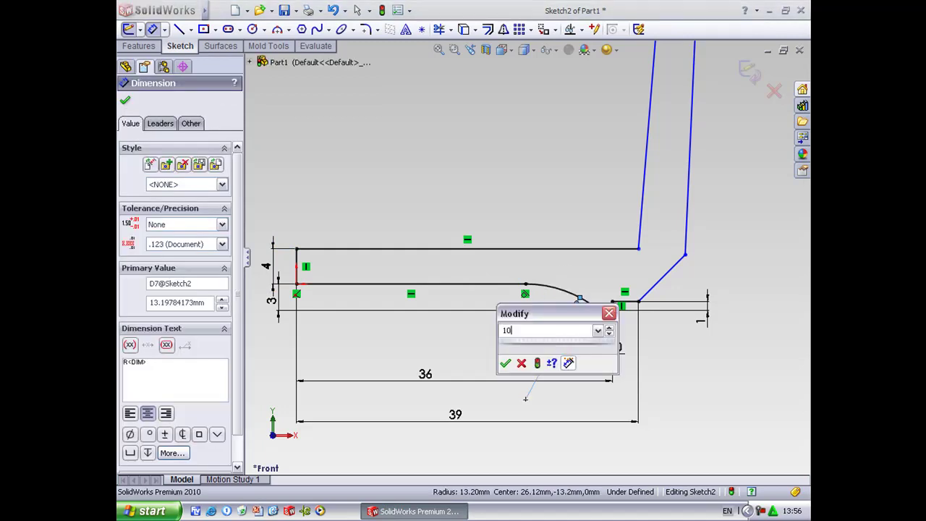
click(506, 363)
key(Escape)
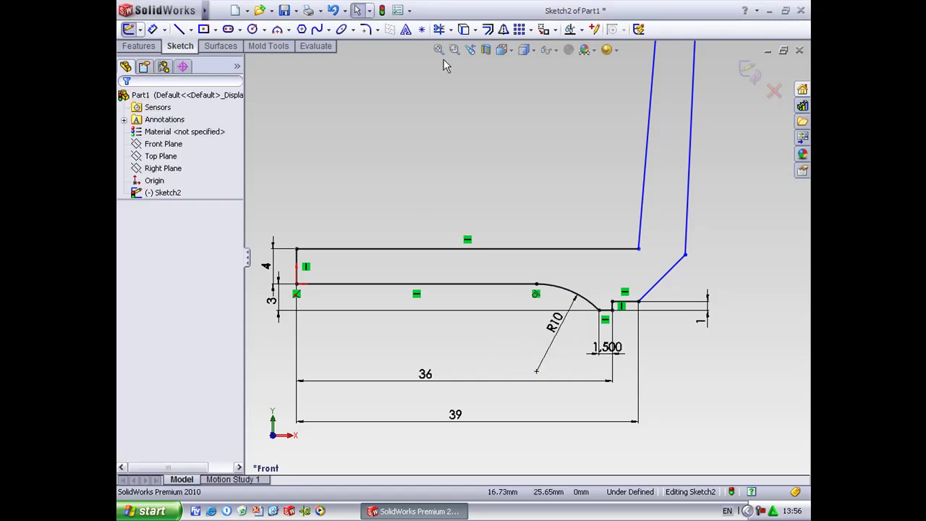
click(439, 50)
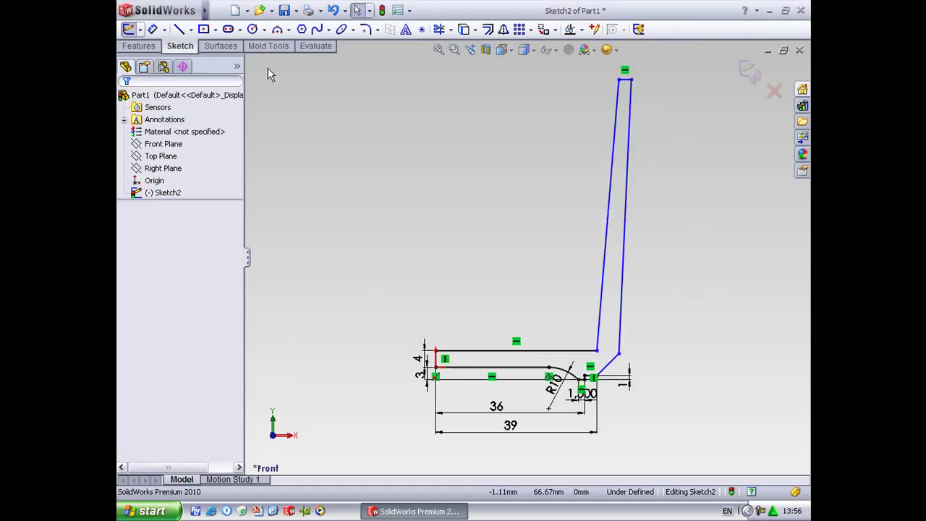
Dimension the short top line of the tall wall to 3.5 mm
click(153, 31)
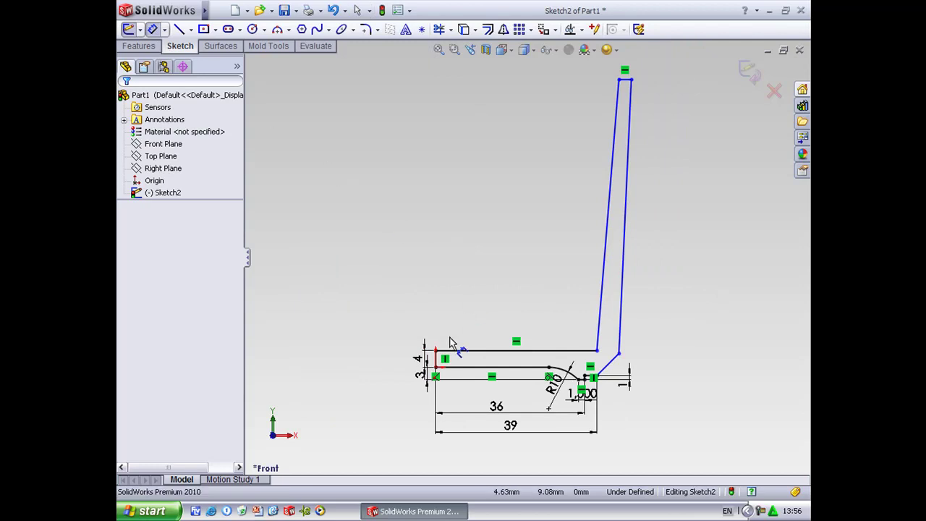
click(627, 80)
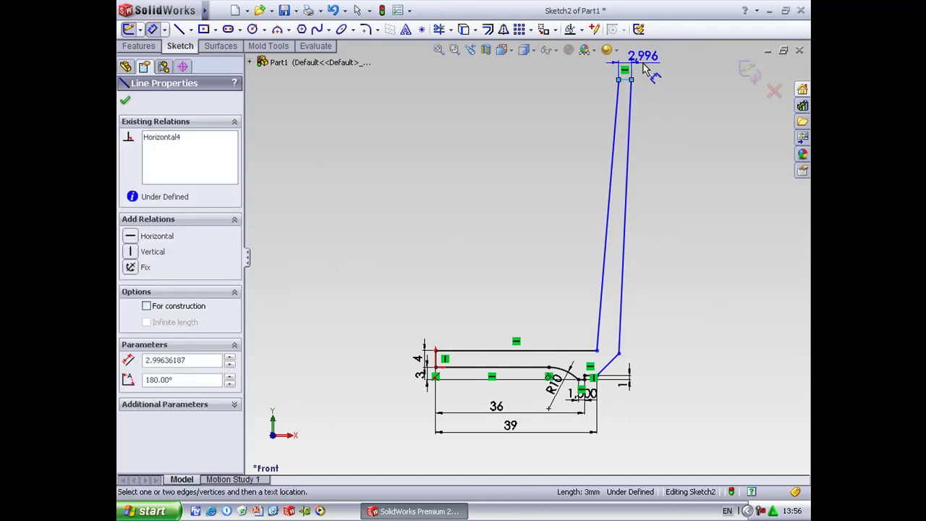
click(646, 66)
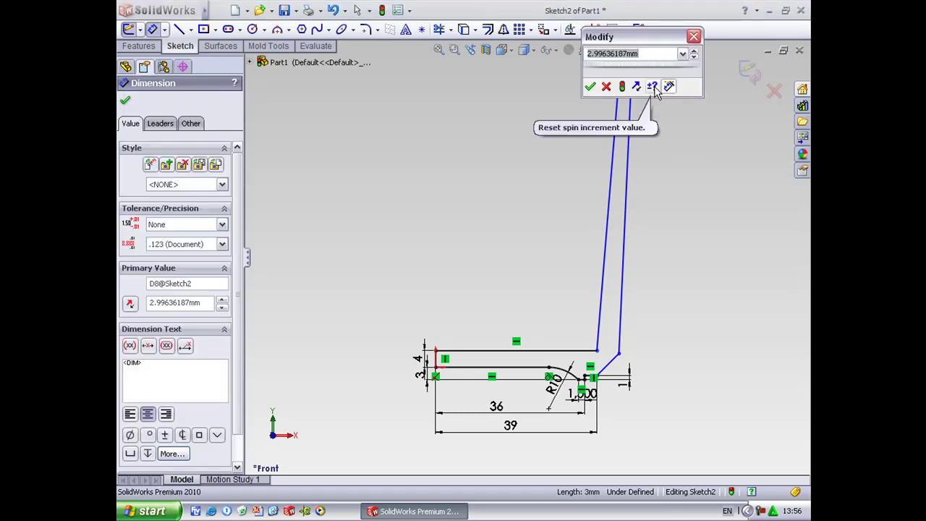
text(3.5)
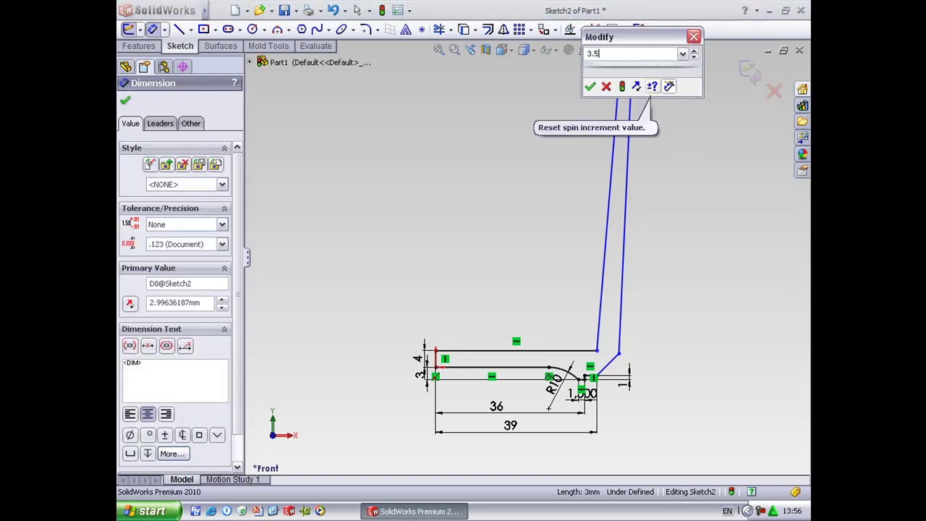
click(590, 86)
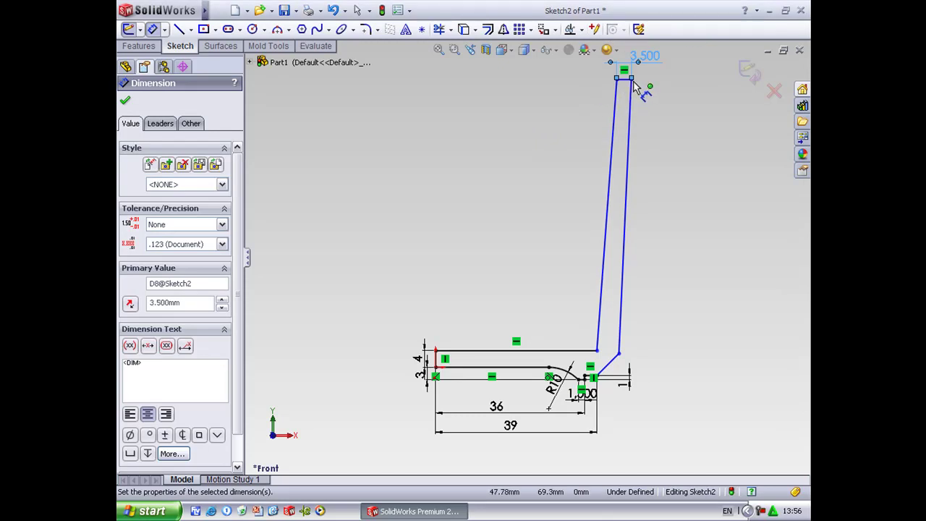
click(633, 83)
click(437, 355)
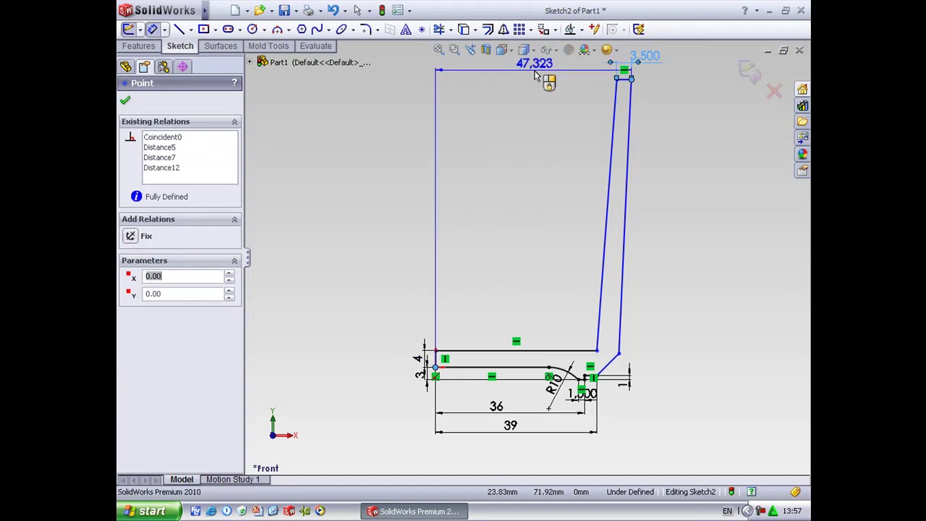
Set the top wall endpoint 45.5 mm and the lower-right vertex 44.5 mm from the origin
click(536, 75)
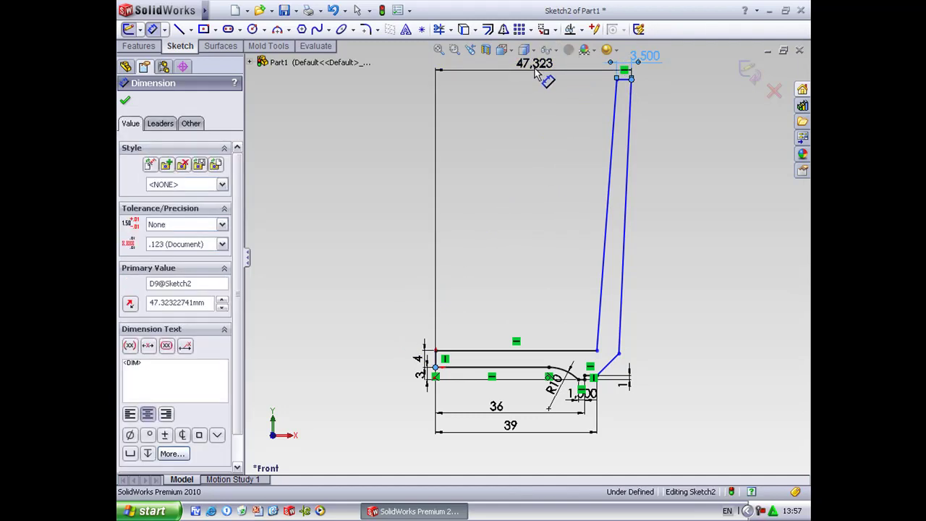
text(45.5)
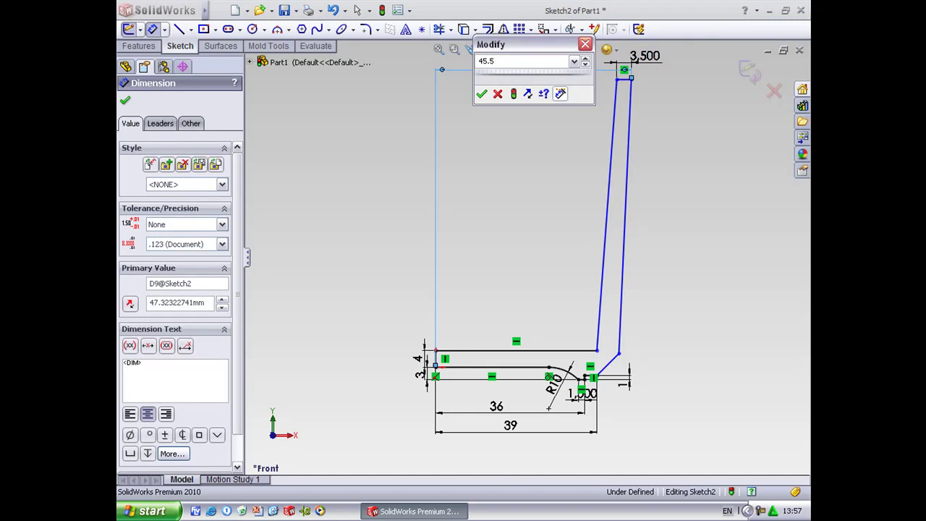
click(482, 95)
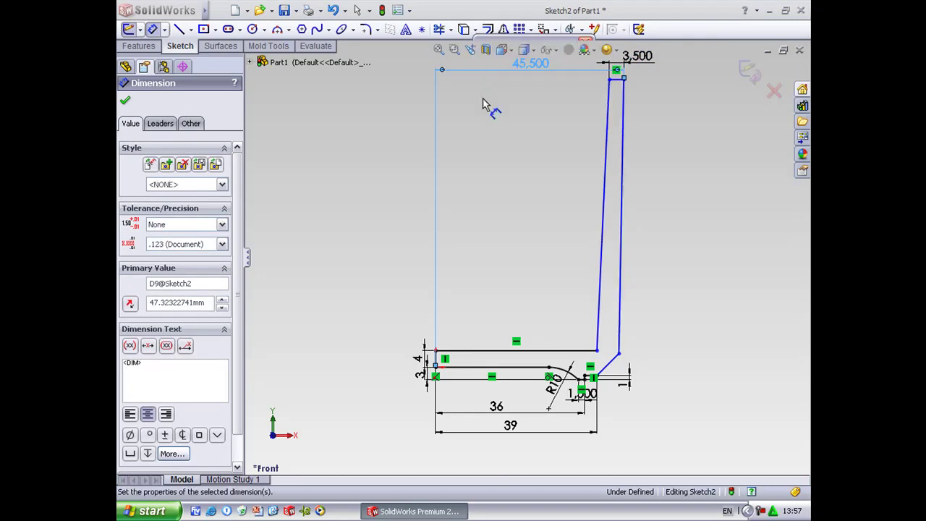
click(619, 356)
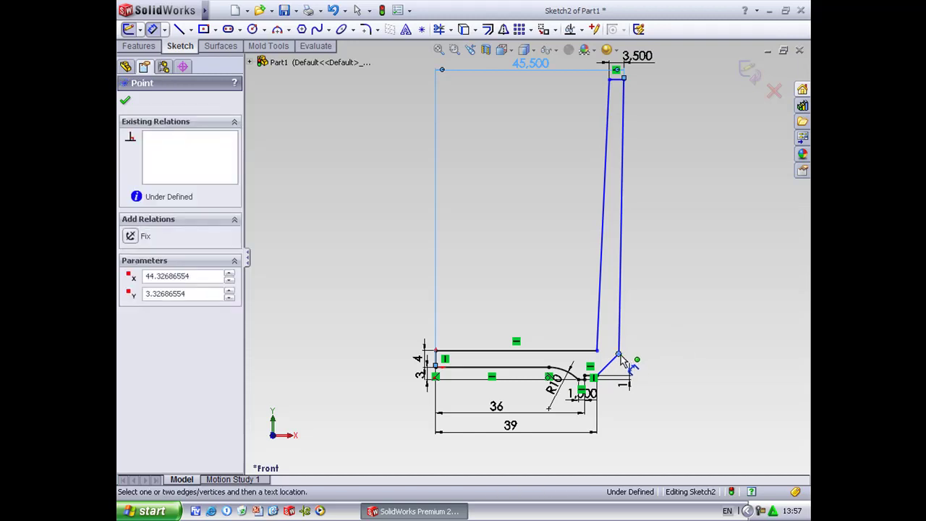
click(436, 375)
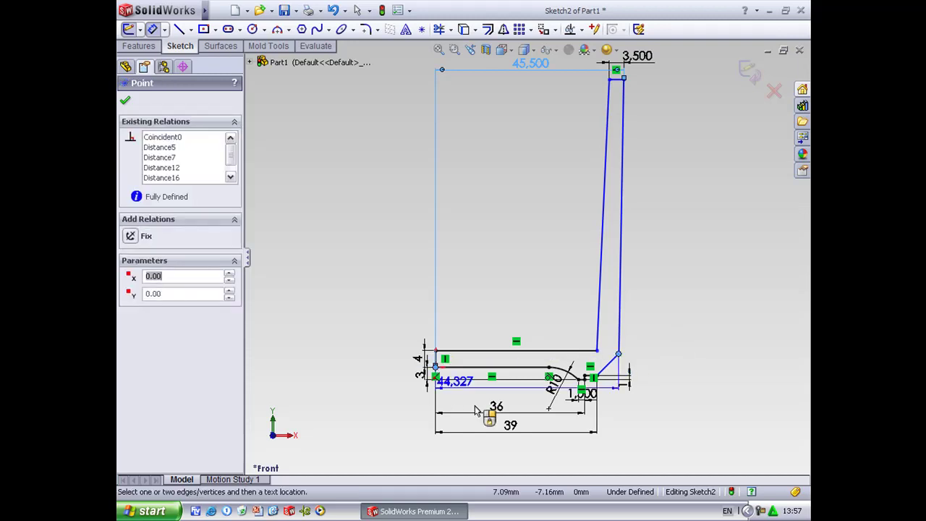
click(522, 461)
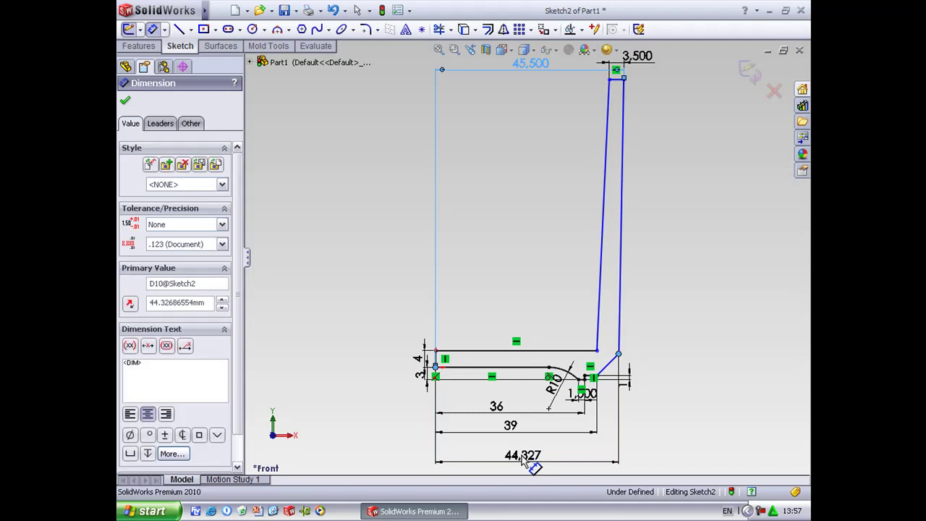
text(44.5)
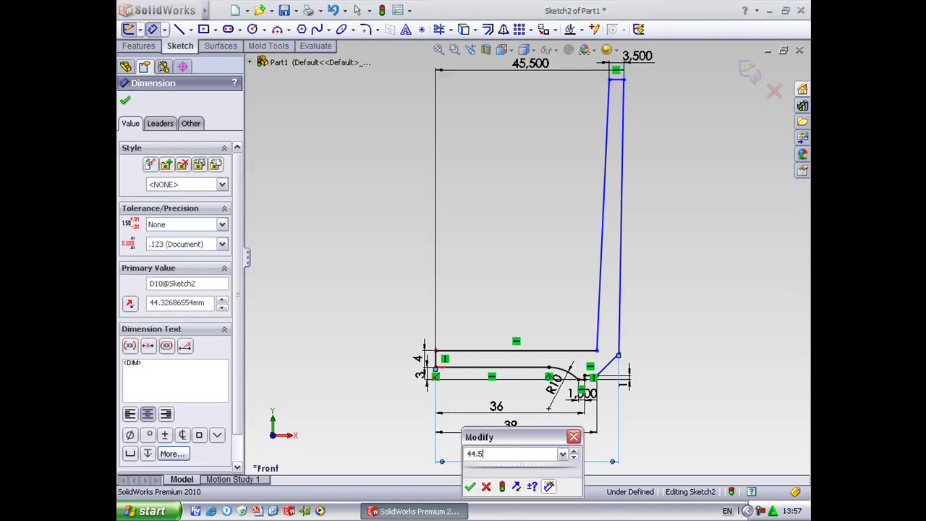
click(471, 488)
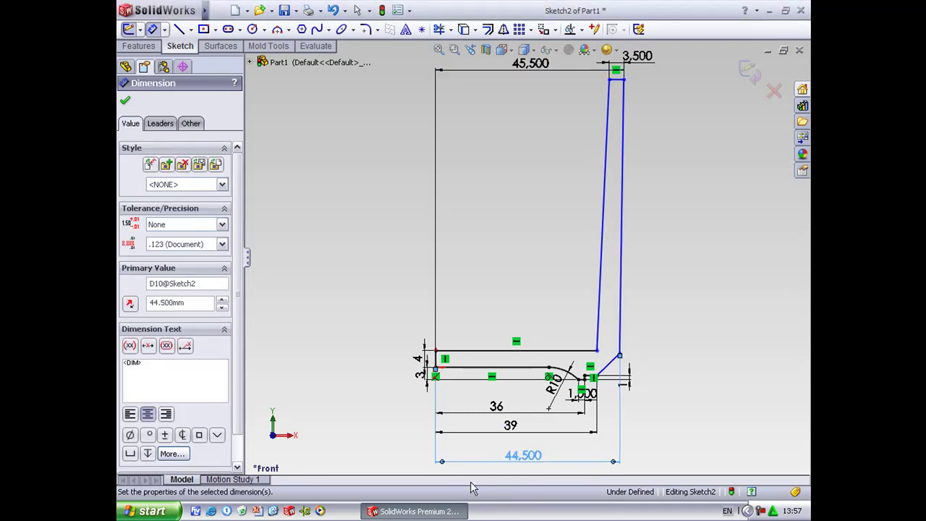
Dimension the wall height to 170 mm, then zoom into the lower-right corner
click(586, 379)
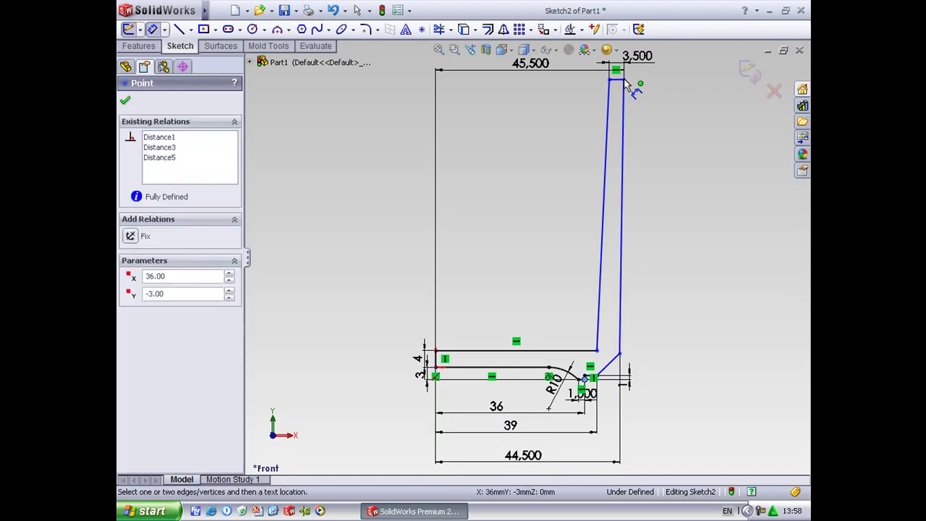
click(624, 79)
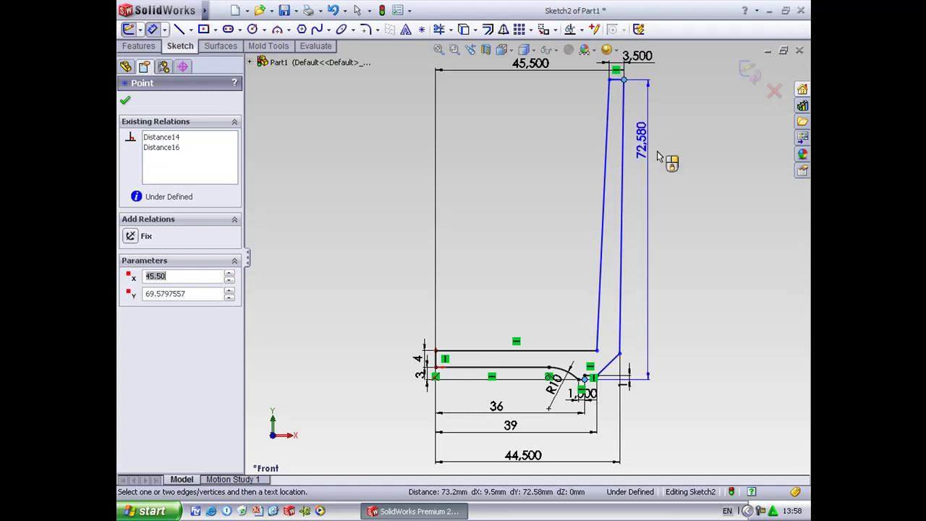
click(686, 199)
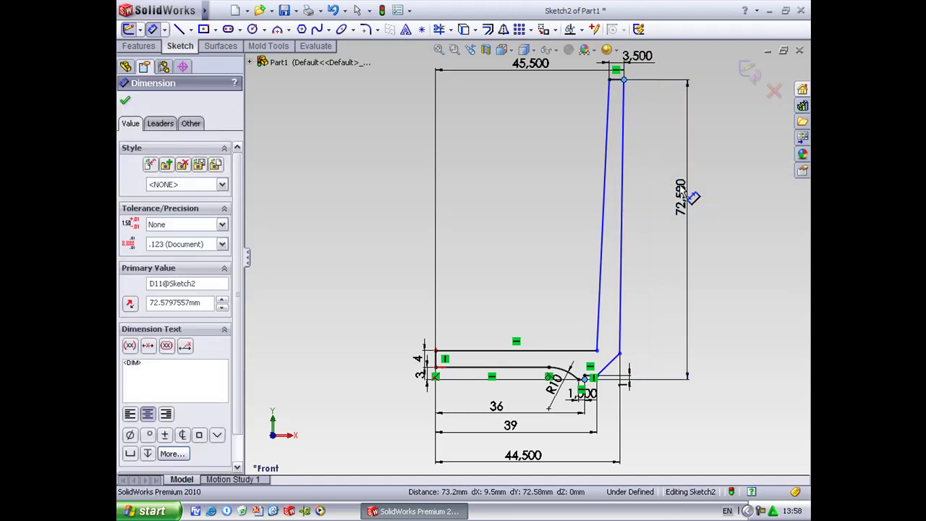
text(170)
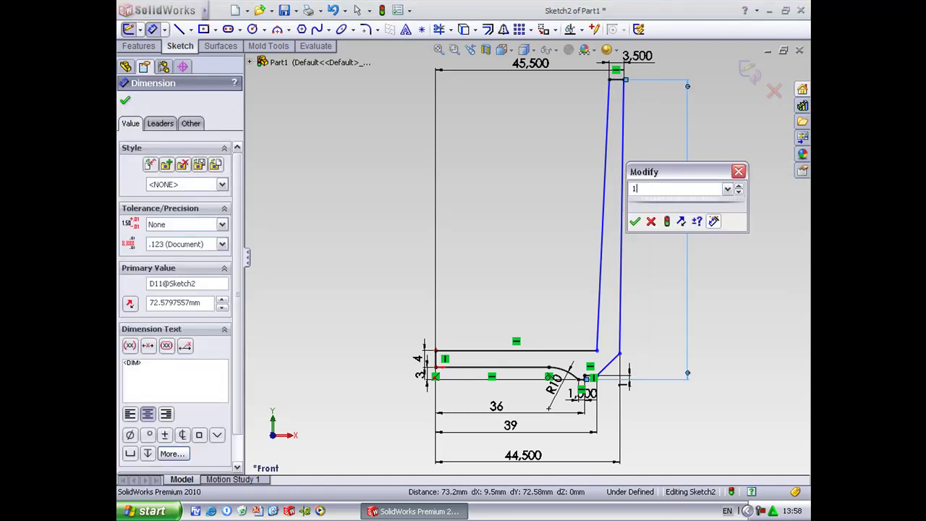
click(634, 222)
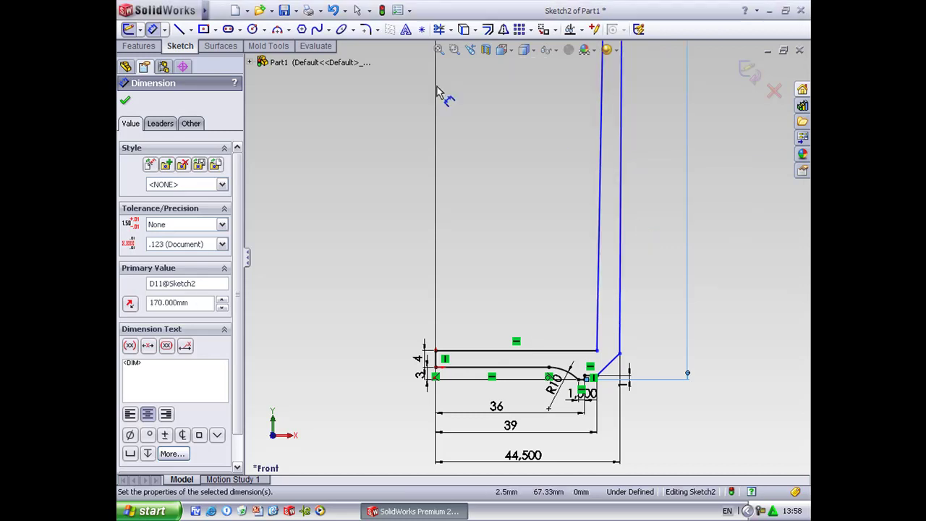
click(454, 49)
drag(552, 301, 681, 425)
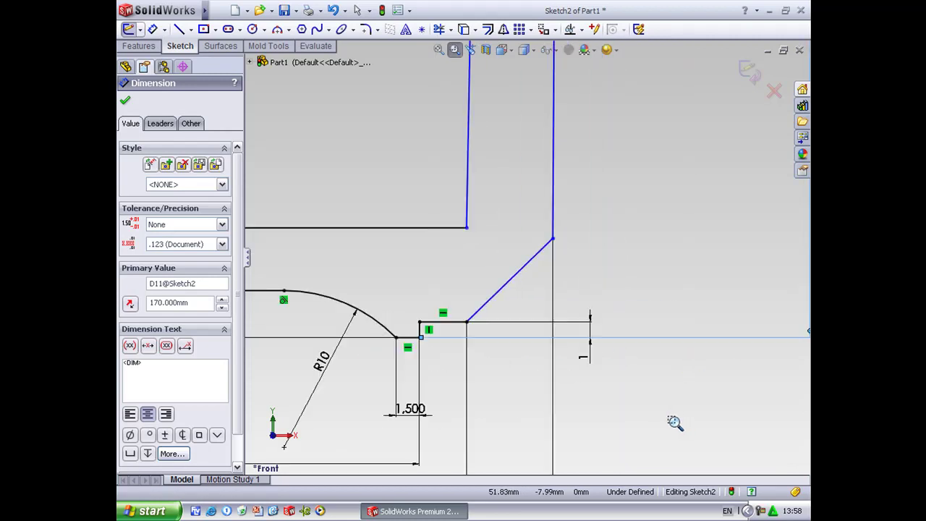
Set the angle between the sloped lip and the horizontal line to 15°
click(152, 29)
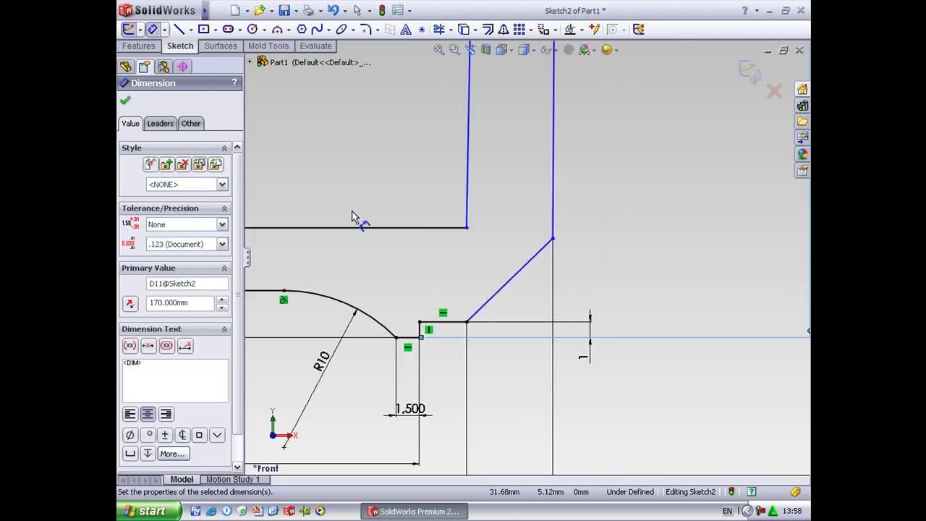
click(492, 296)
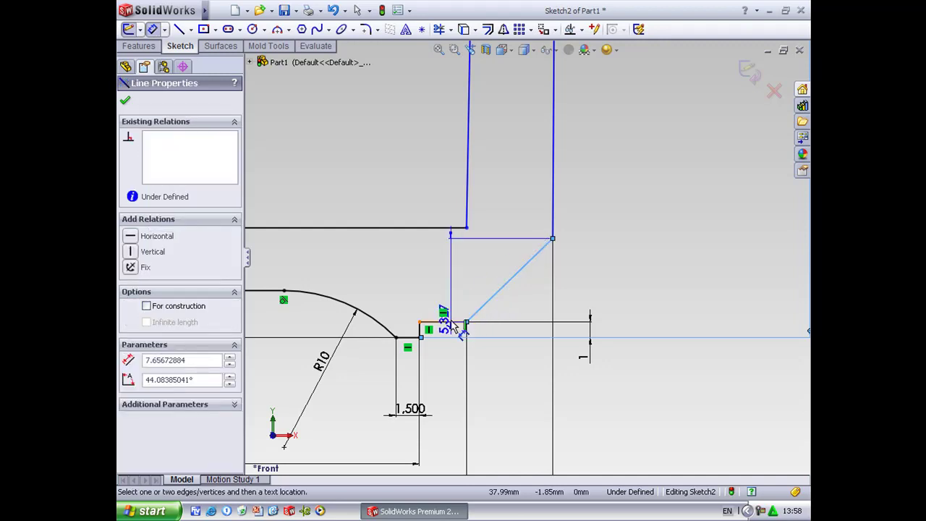
click(455, 325)
click(605, 282)
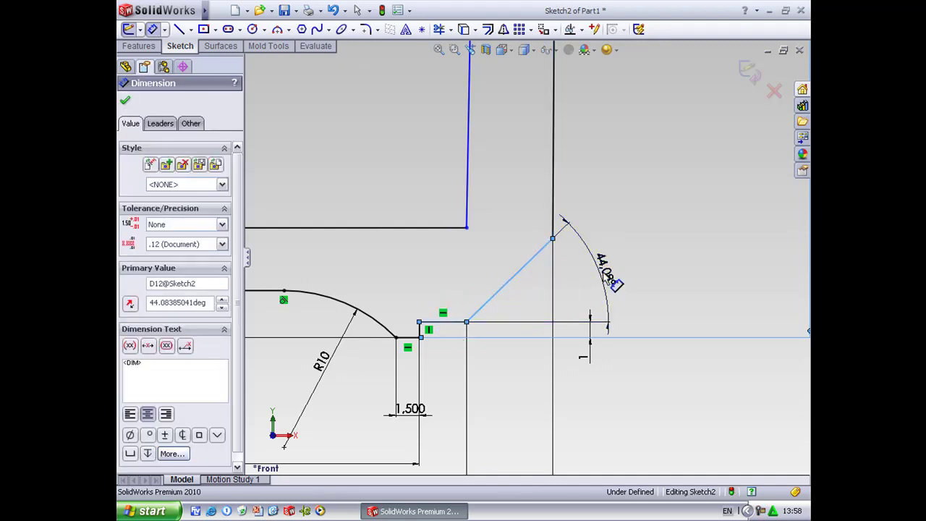
text(15)
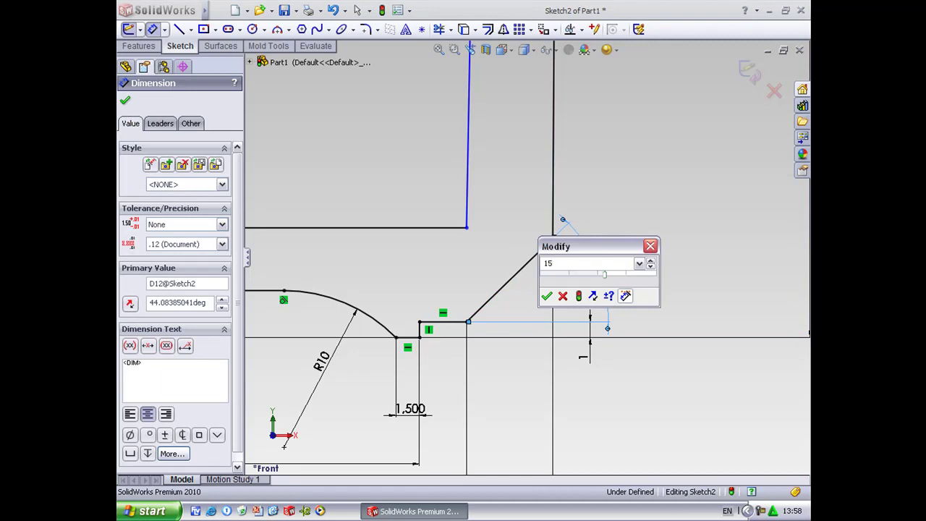
click(547, 296)
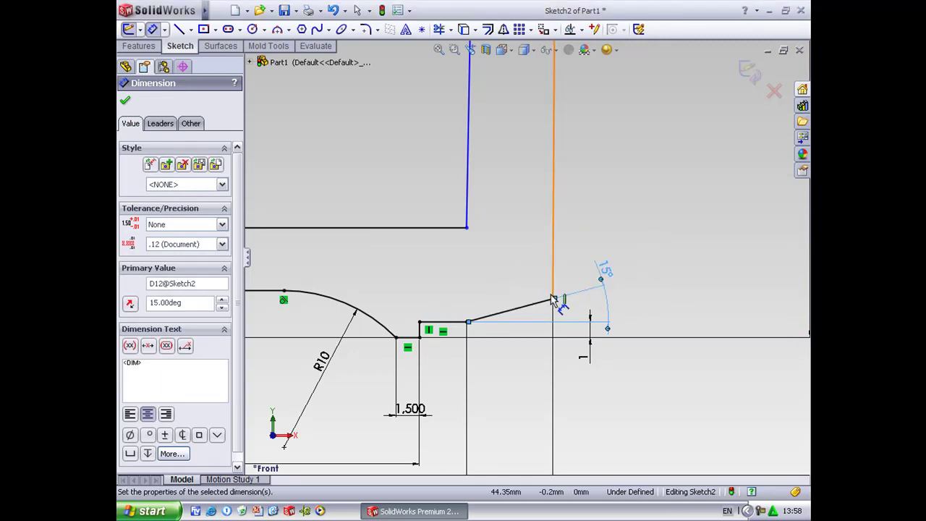
Set a 1° taper between the two wall lines, then zoom into the profile bottom
click(439, 50)
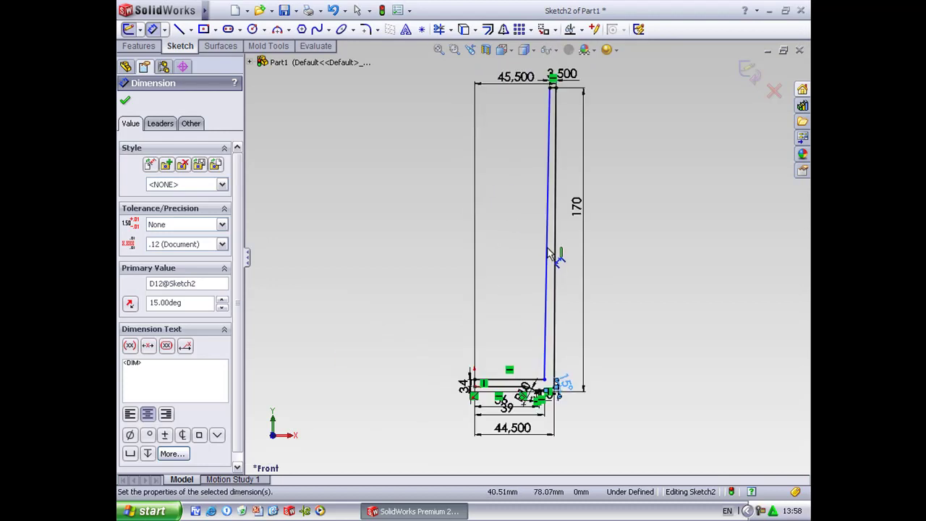
click(549, 253)
click(555, 265)
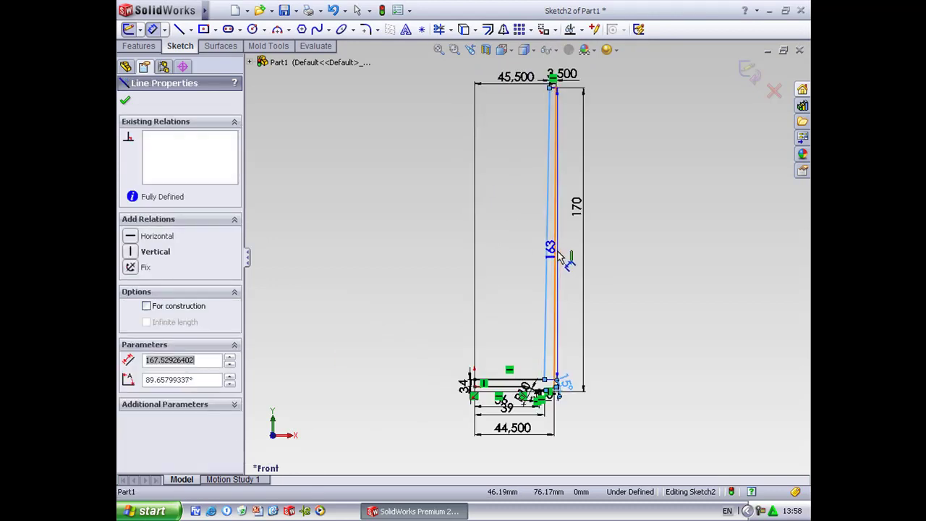
click(550, 269)
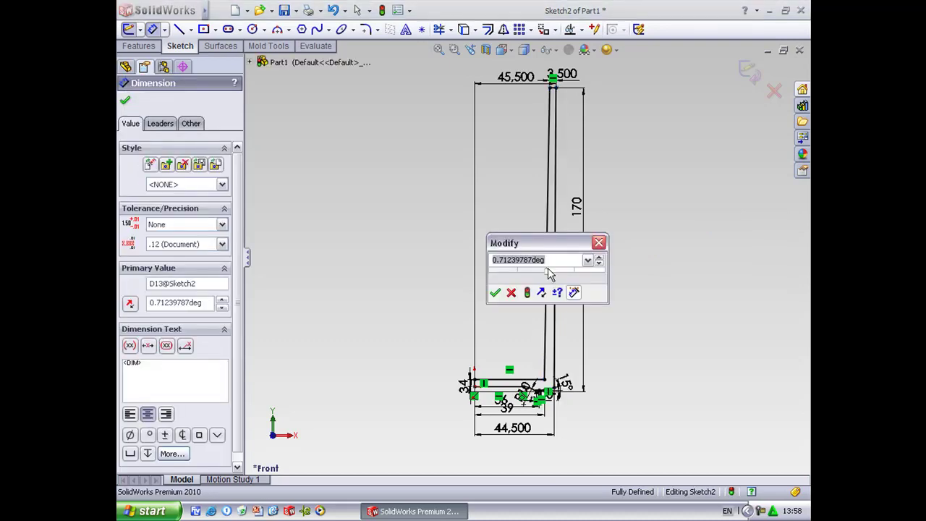
text(1)
click(497, 293)
click(454, 49)
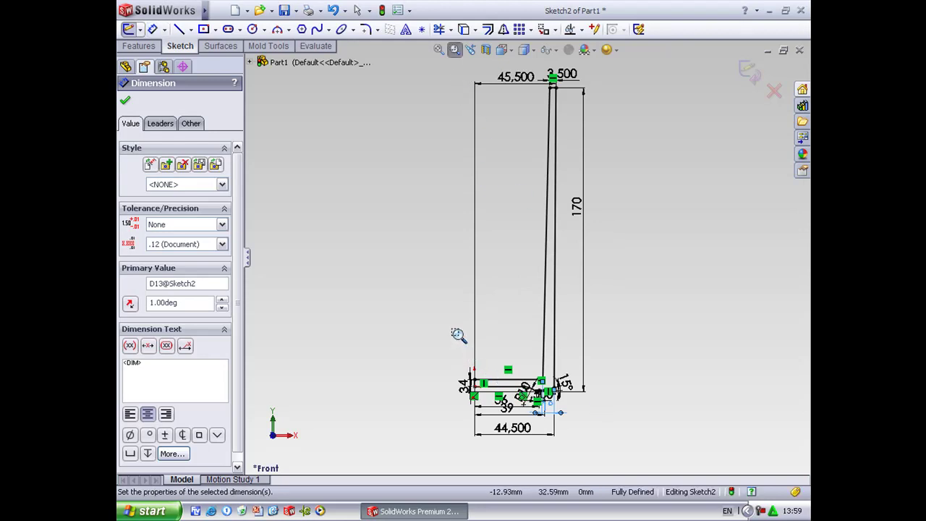
drag(452, 327, 597, 461)
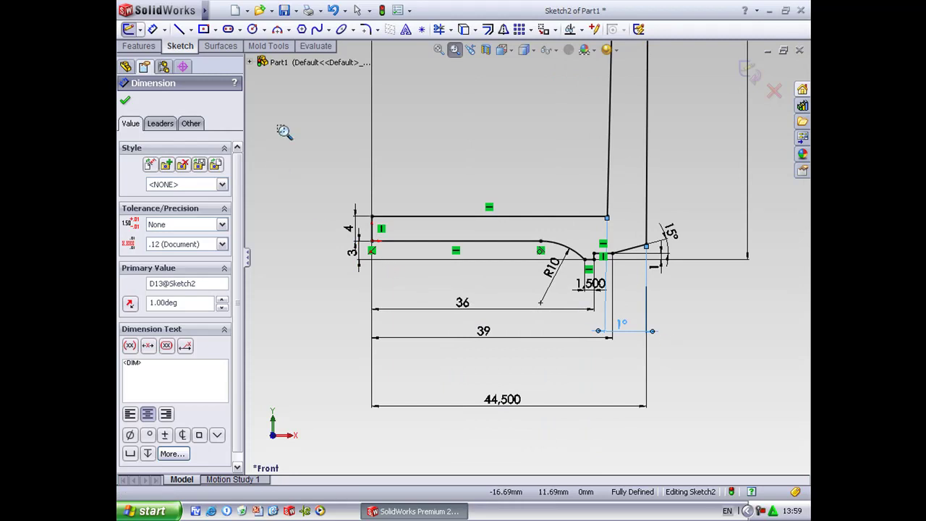
Fillet the 15° lip corner at 2 mm and the inner base-wall corner at 8 mm
key(Escape)
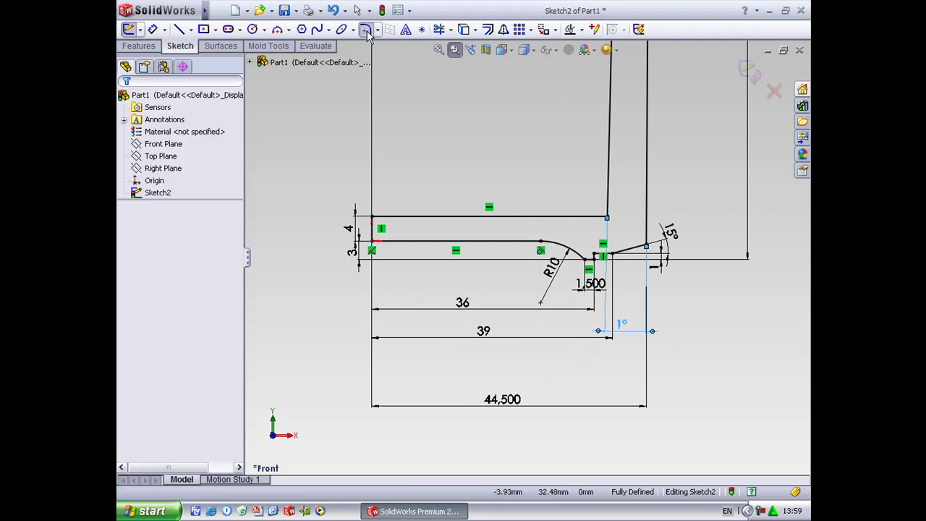
click(367, 32)
text(2)
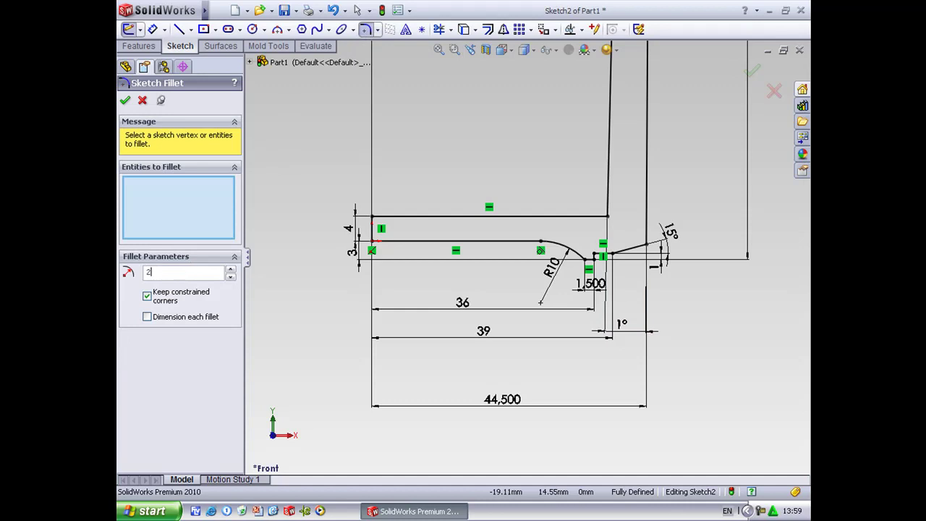
click(648, 247)
click(649, 246)
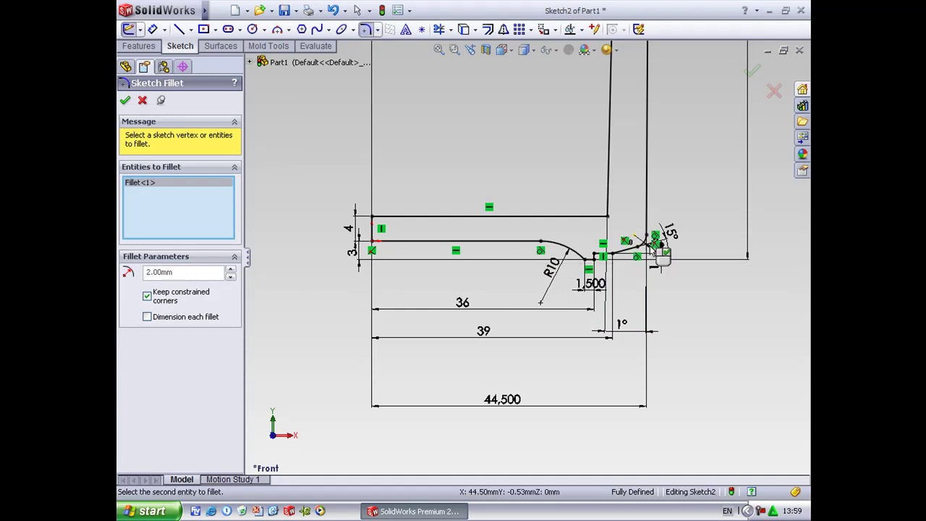
double_click(191, 272)
key(BackSpace)
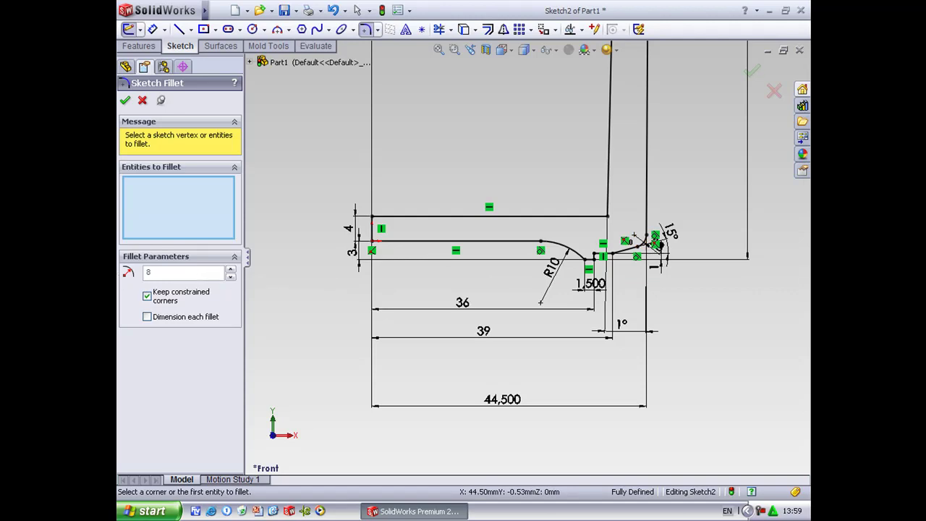
click(610, 222)
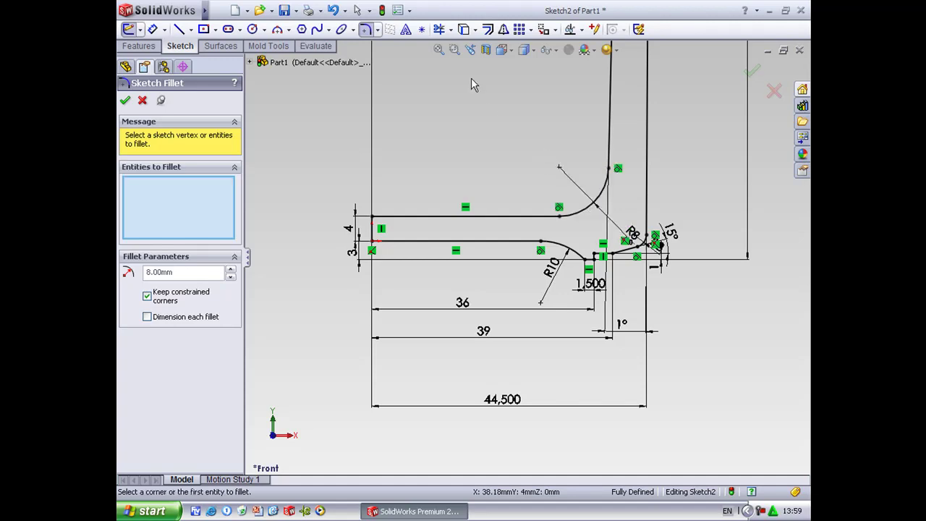
click(437, 51)
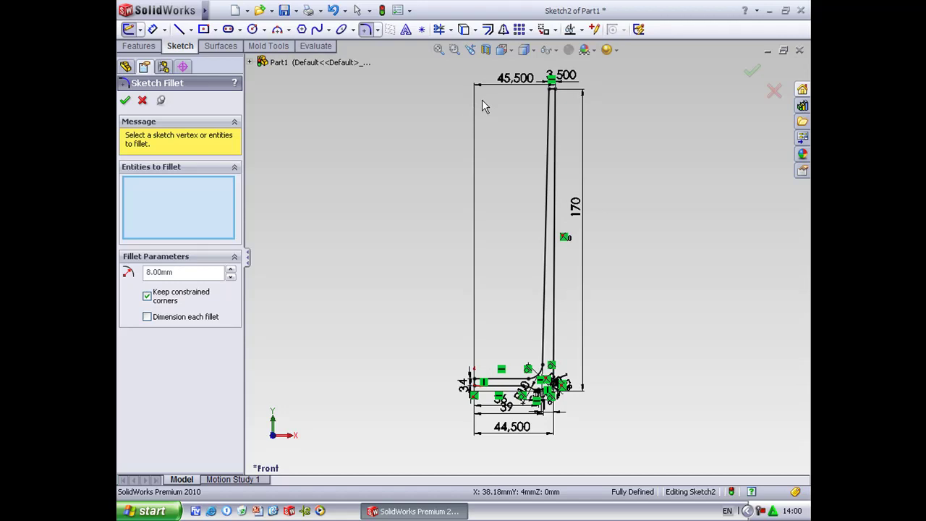
Round both top corners of the 3.5 mm wall top with 1 mm fillets and accept
click(454, 50)
drag(529, 62, 608, 146)
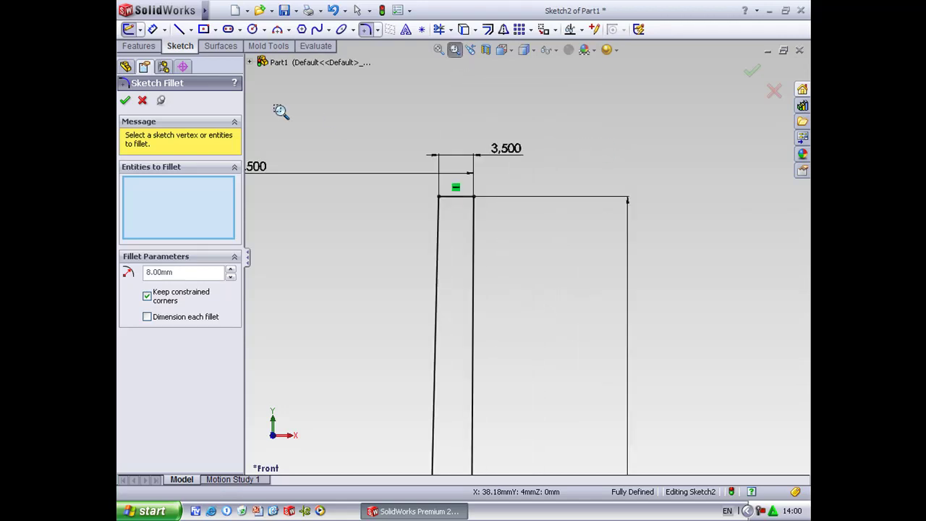
double_click(177, 271)
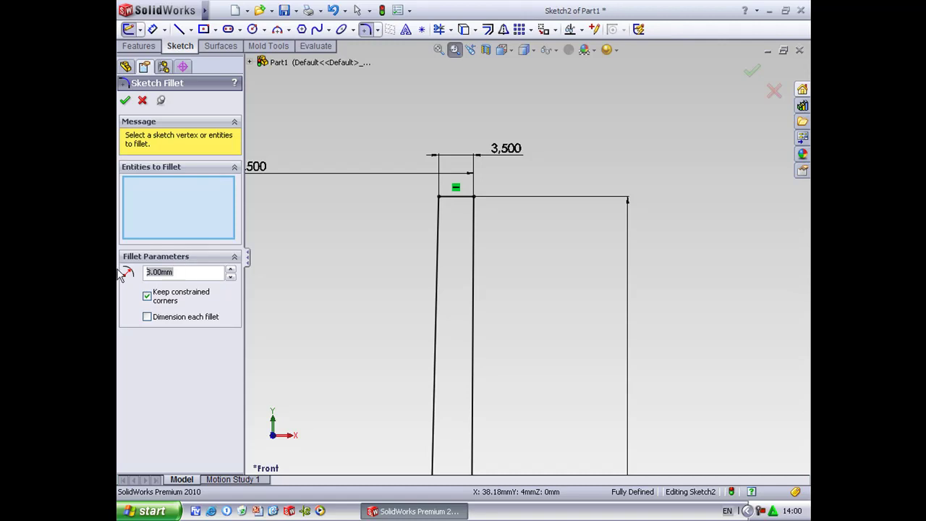
text(1)
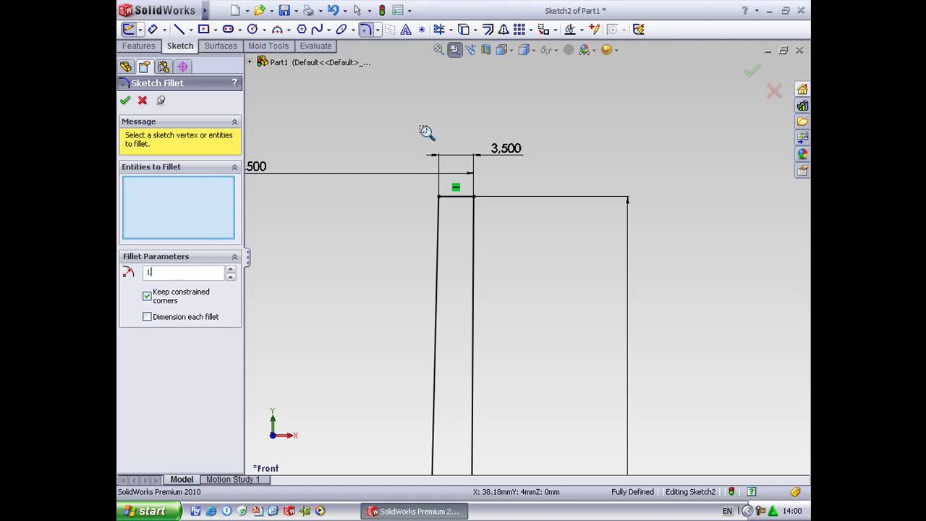
click(442, 208)
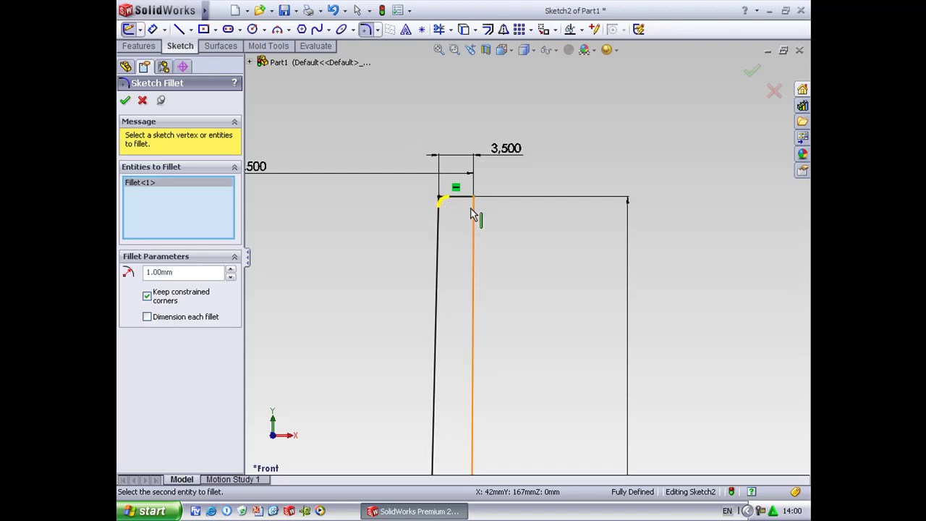
click(473, 198)
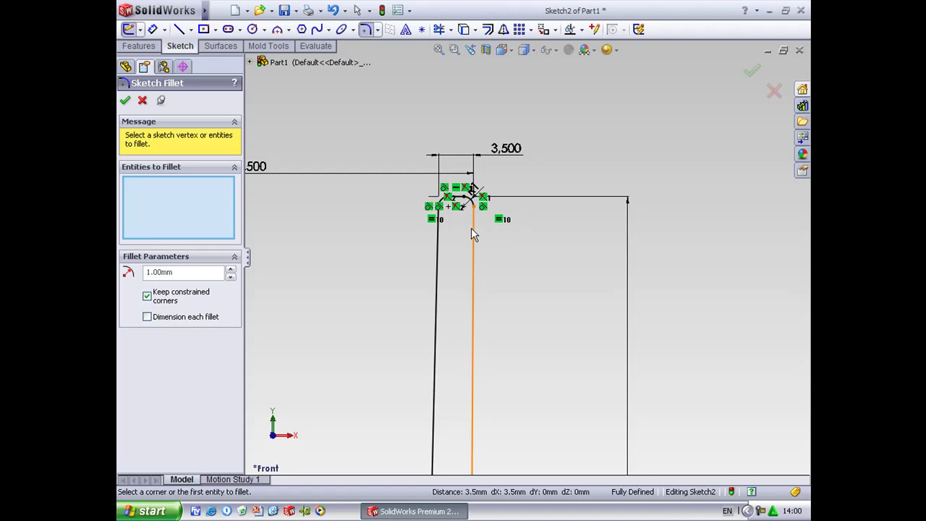
click(437, 50)
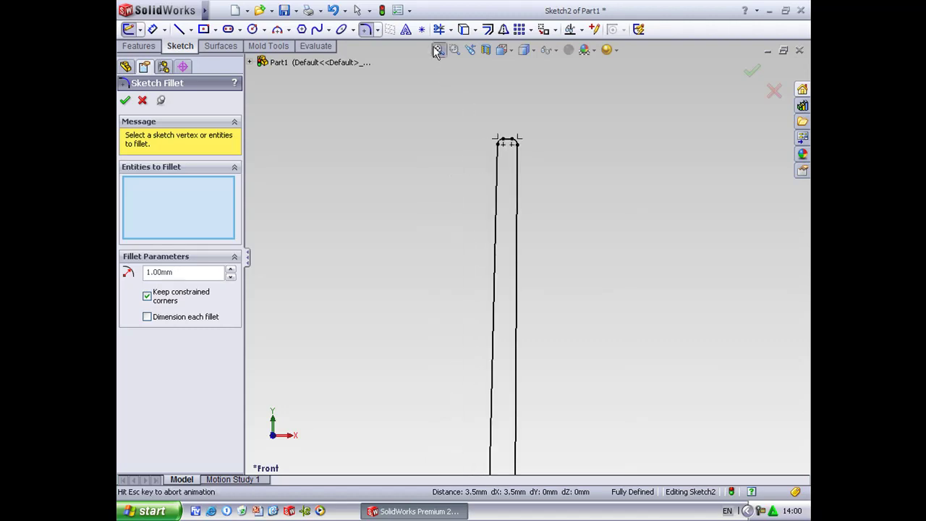
click(124, 100)
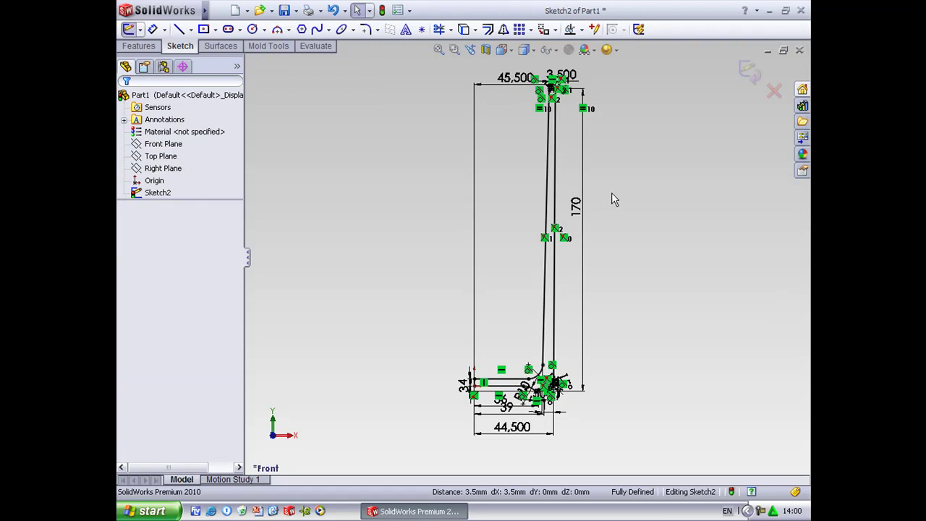
Revolve the wall profile 360° about the short vertical line Line11 to create Revolve2
click(747, 77)
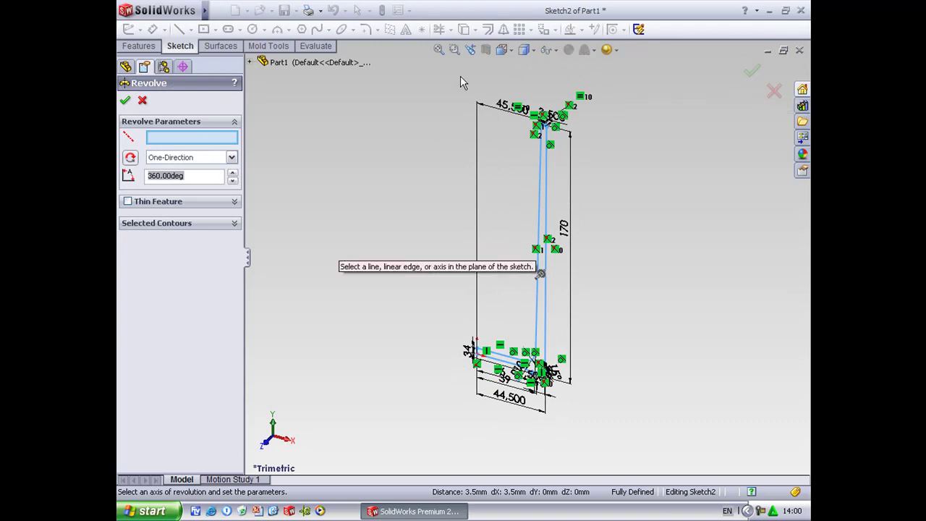
click(454, 49)
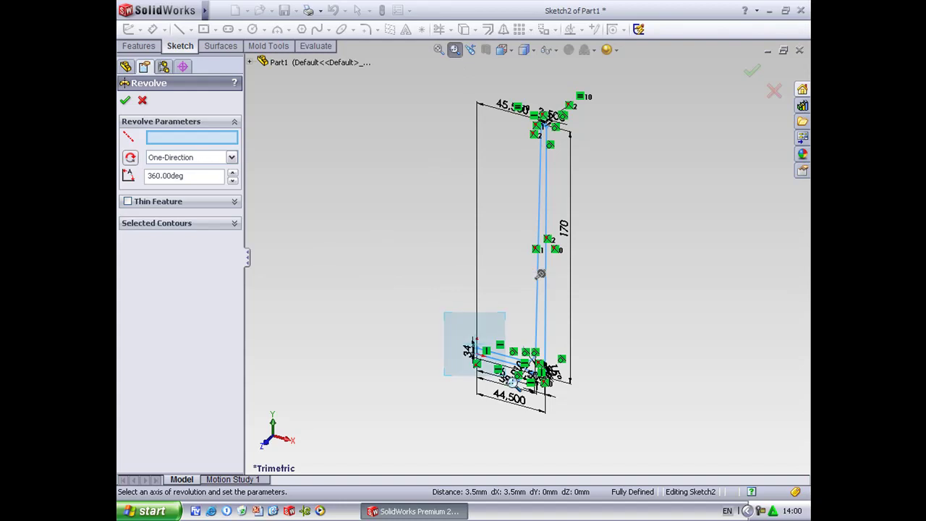
drag(450, 318, 506, 382)
key(Escape)
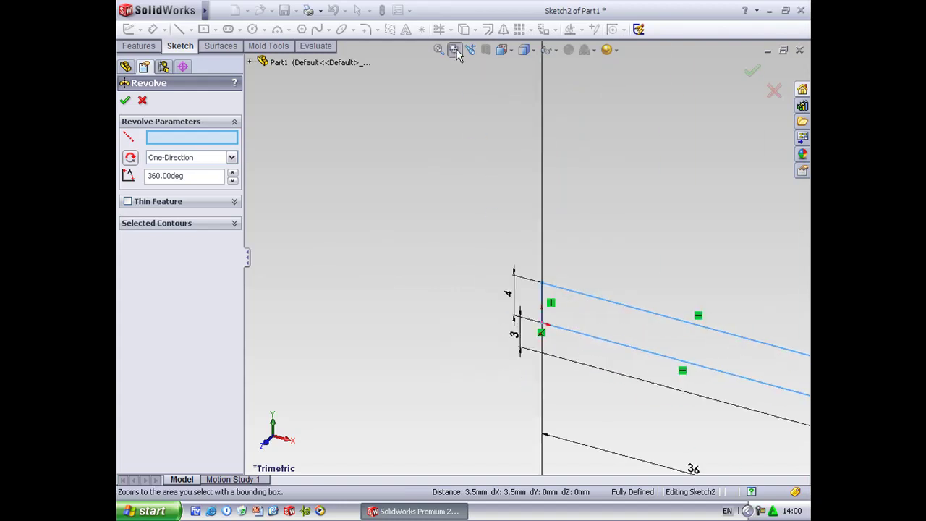
click(543, 298)
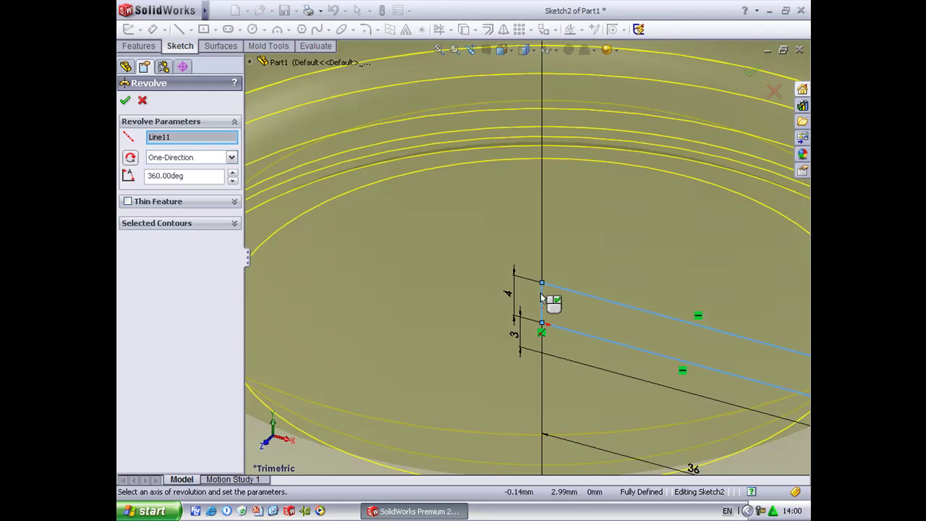
click(124, 101)
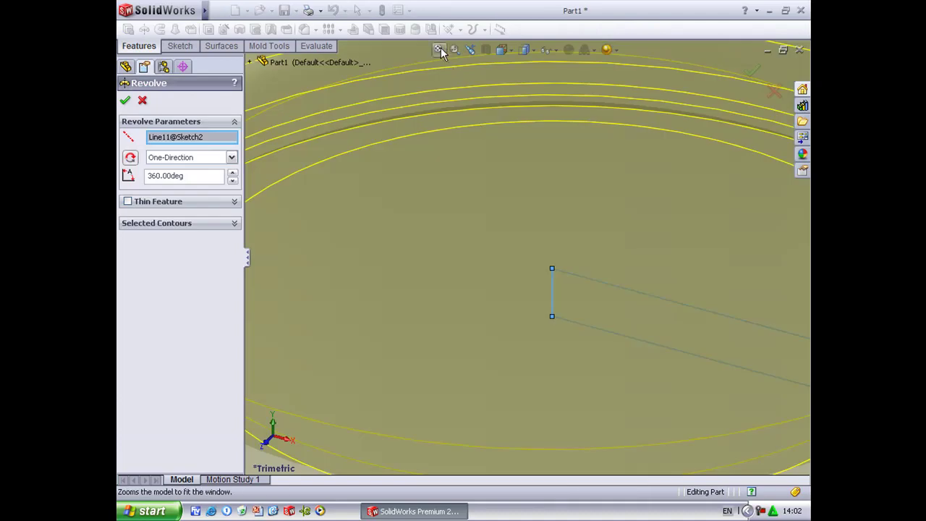
click(440, 47)
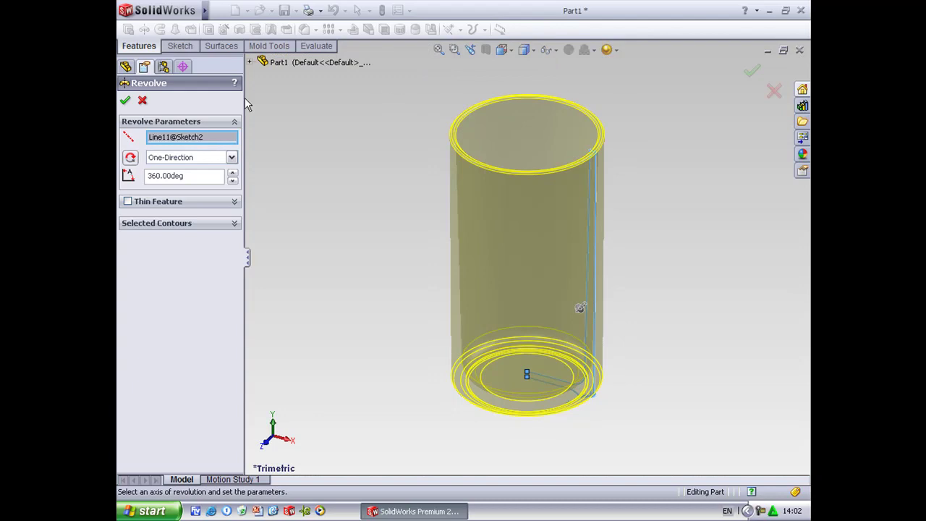
click(125, 101)
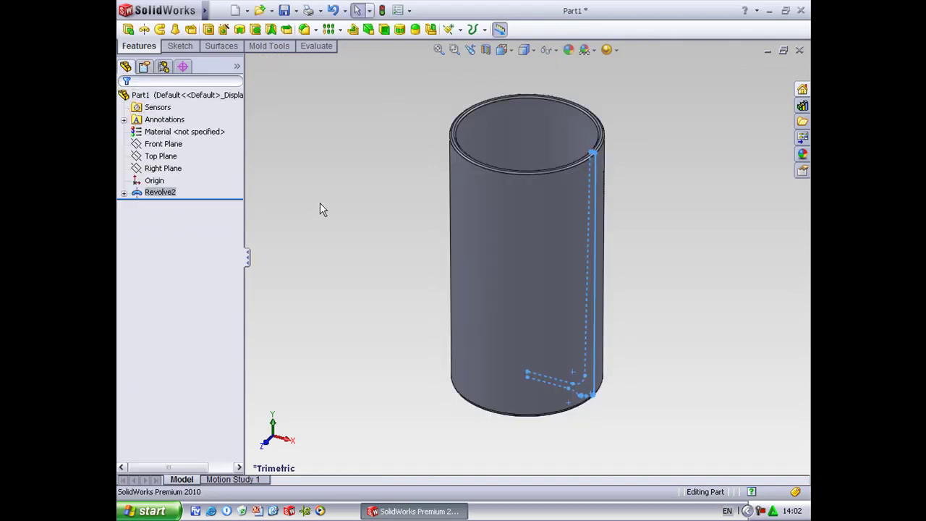
Open a cut sketch on the Front Plane viewed Normal To and convert the cylinder's right outer edge into it
mouse_move(381, 275)
middle_down()
mouse_move(404, 146)
mouse_move(411, 155)
mouse_move(401, 270)
mouse_move(393, 281)
mouse_move(376, 268)
middle_up()
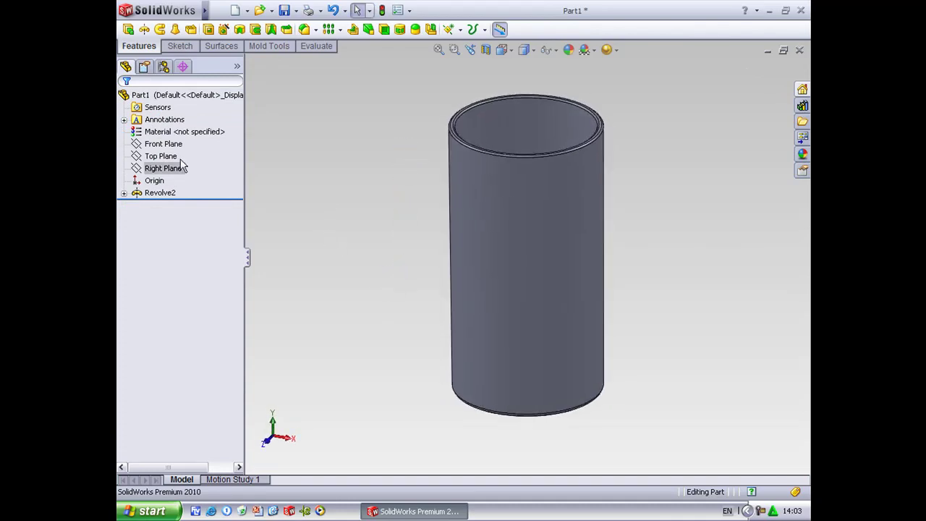
click(164, 145)
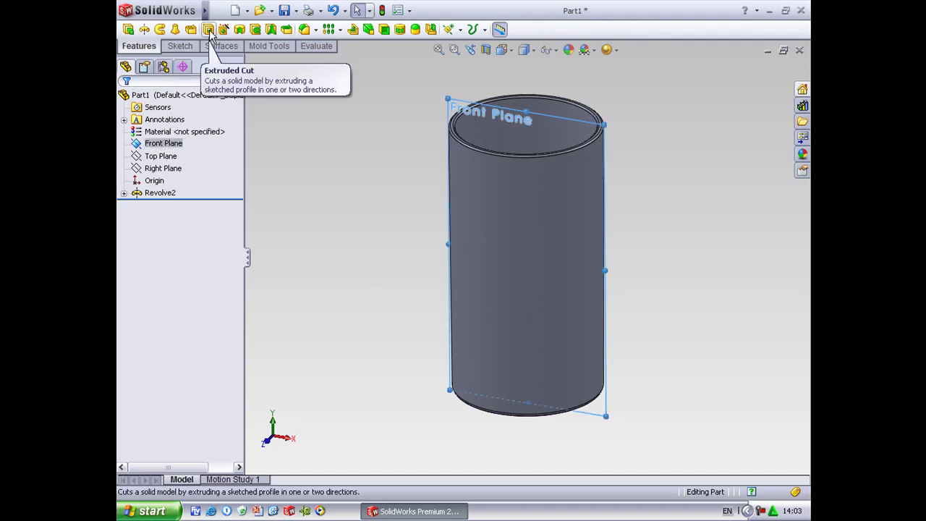
click(209, 32)
click(500, 51)
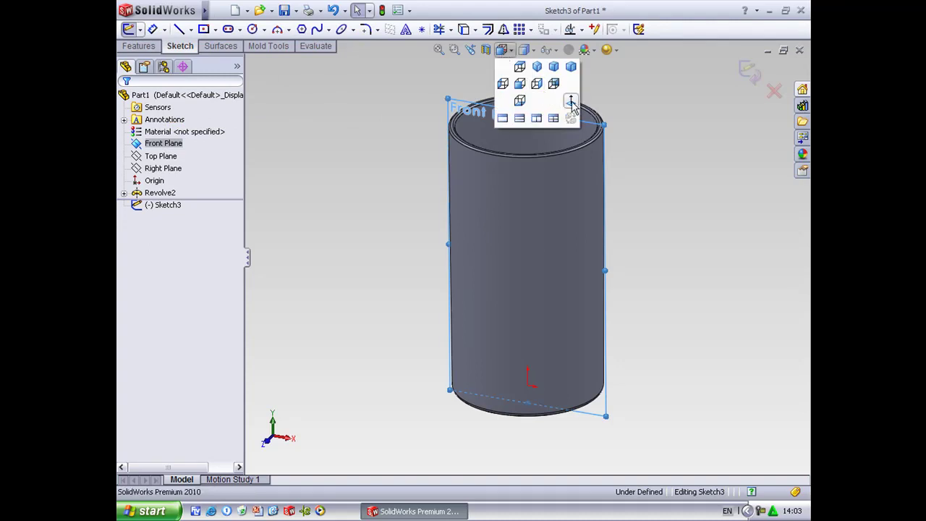
click(570, 103)
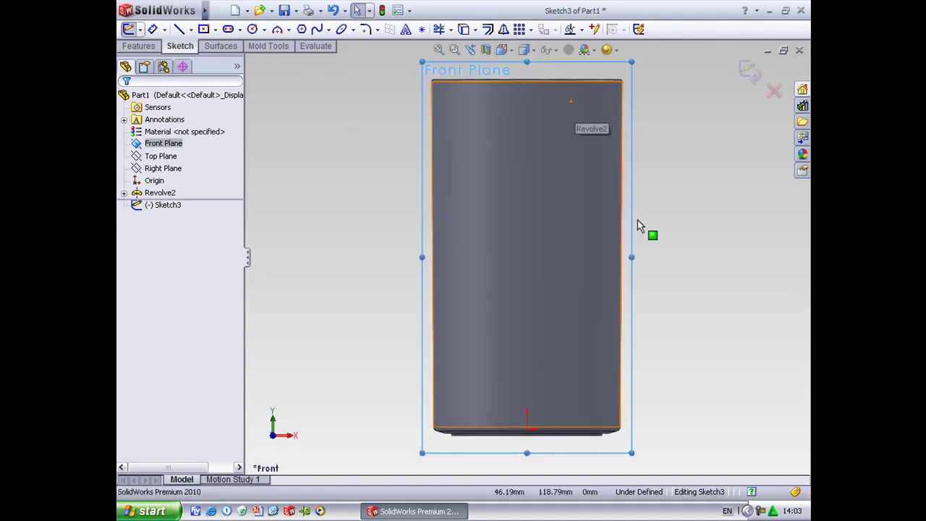
click(666, 420)
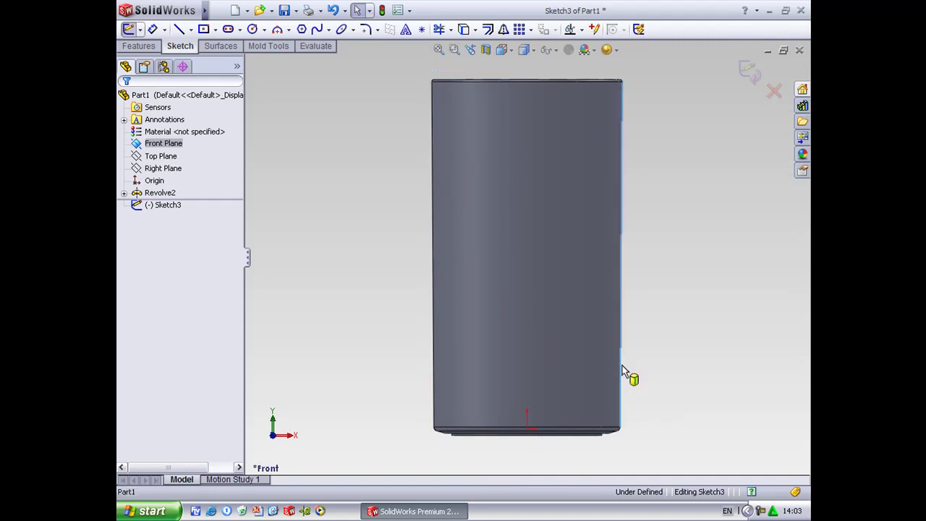
click(464, 30)
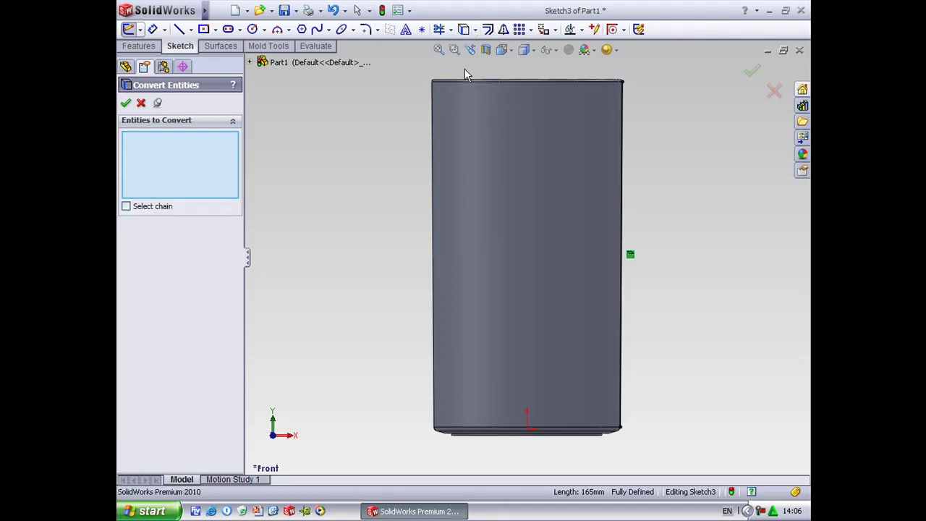
Offset the converted right outer edge 2 mm, reversed toward the inside of the wall
click(454, 50)
drag(602, 403, 643, 455)
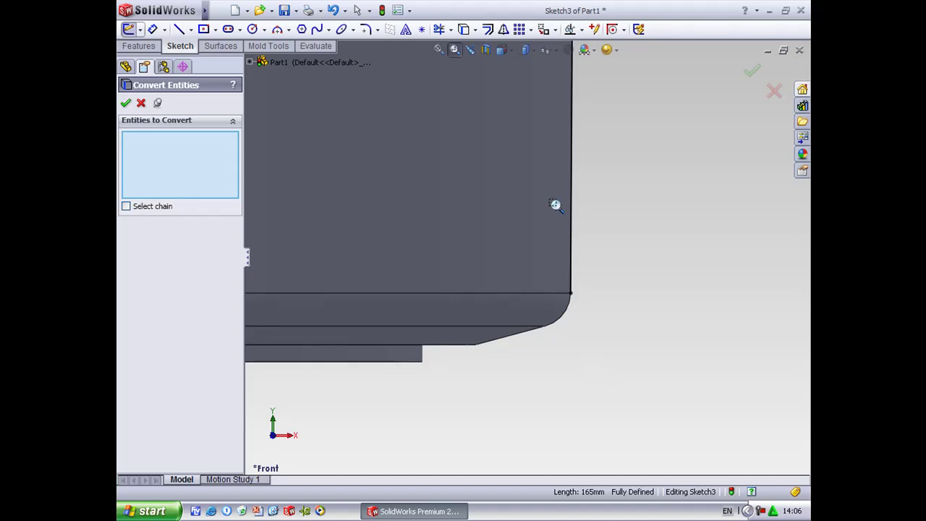
key(Escape)
key(Escape)
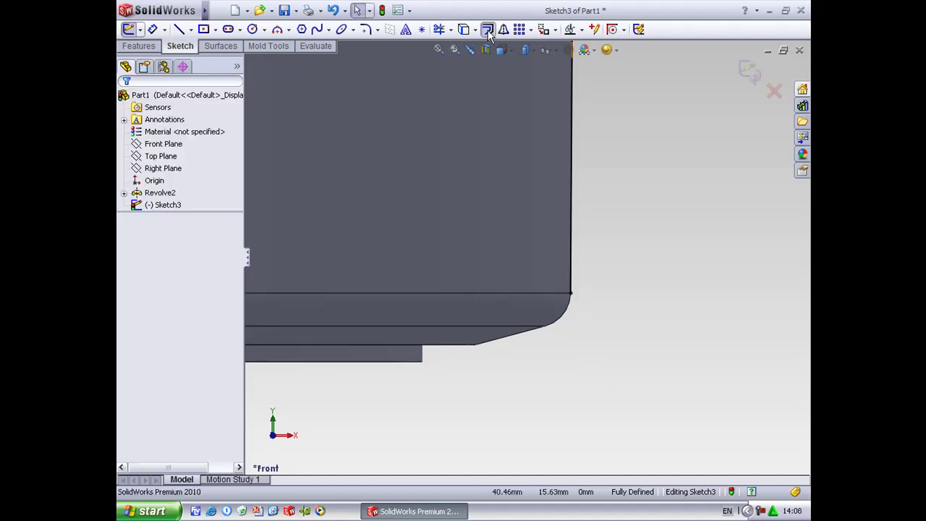
click(488, 31)
text(1)
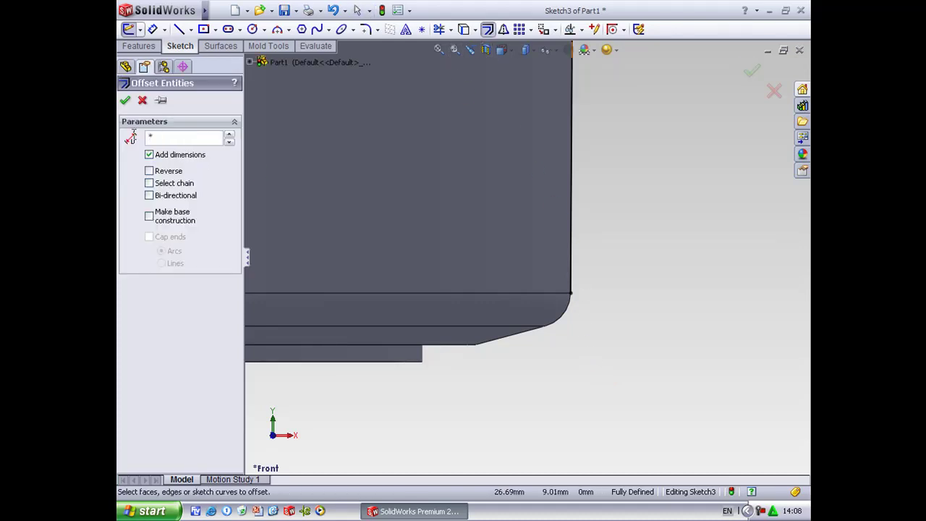
key(BackSpace)
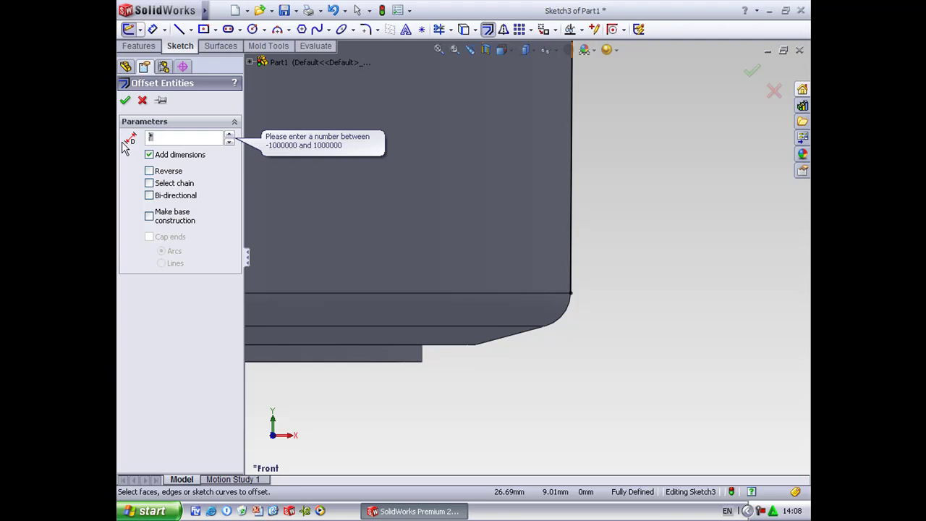
click(571, 231)
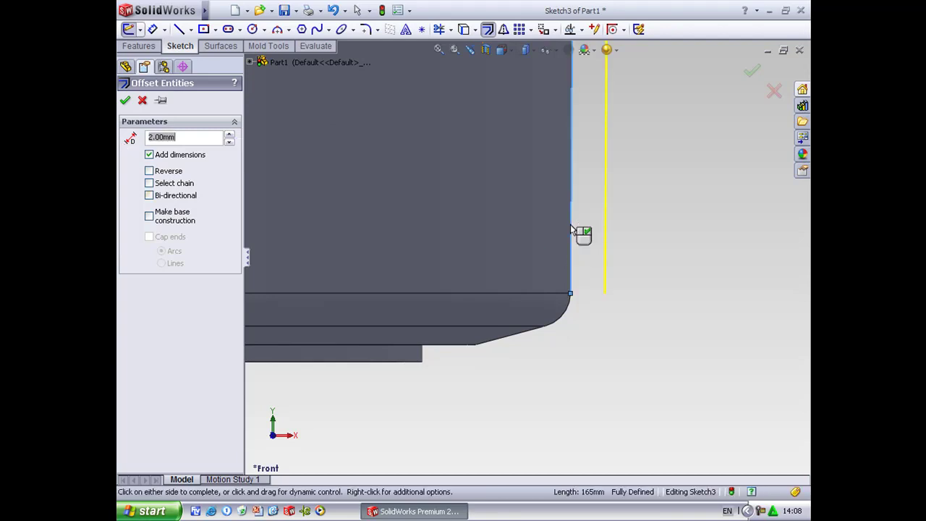
click(150, 172)
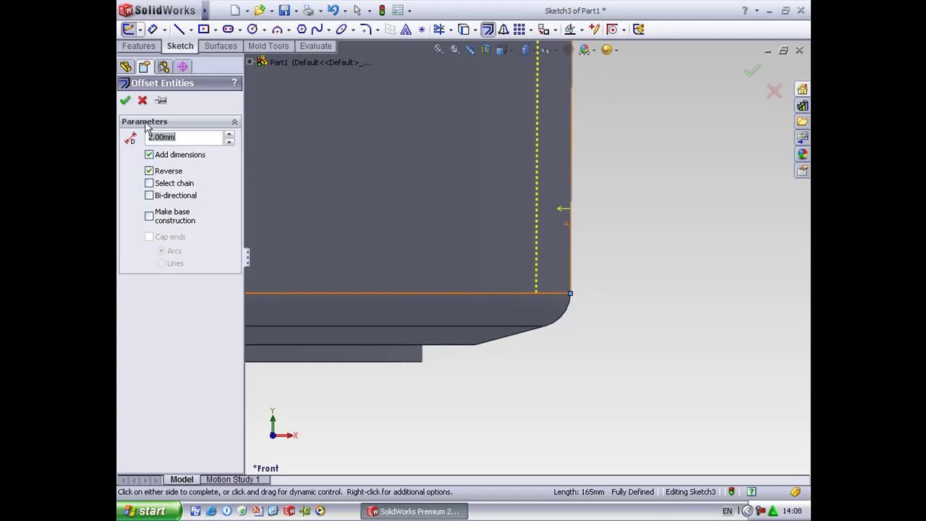
click(126, 101)
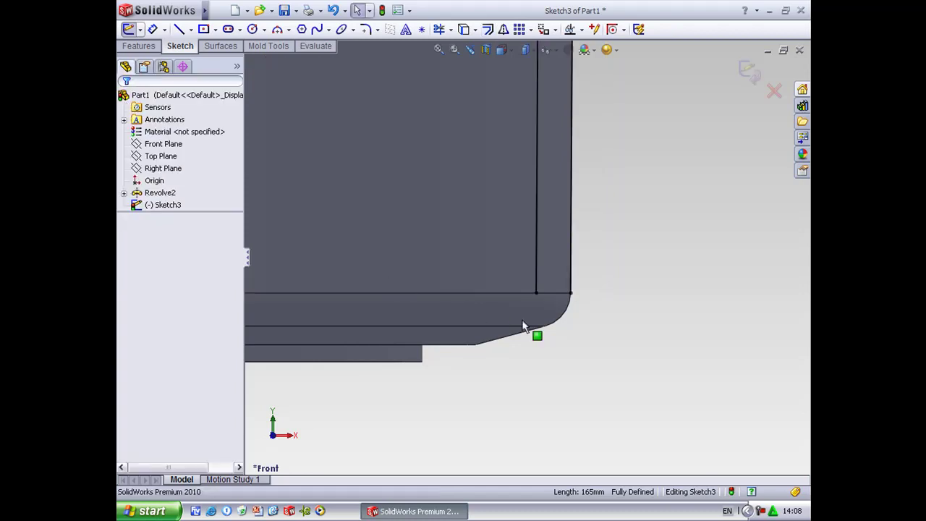
Drag the offset line's lower endpoint onto the slanted bottom edge and make it Coincident there
click(536, 293)
drag(536, 293, 533, 343)
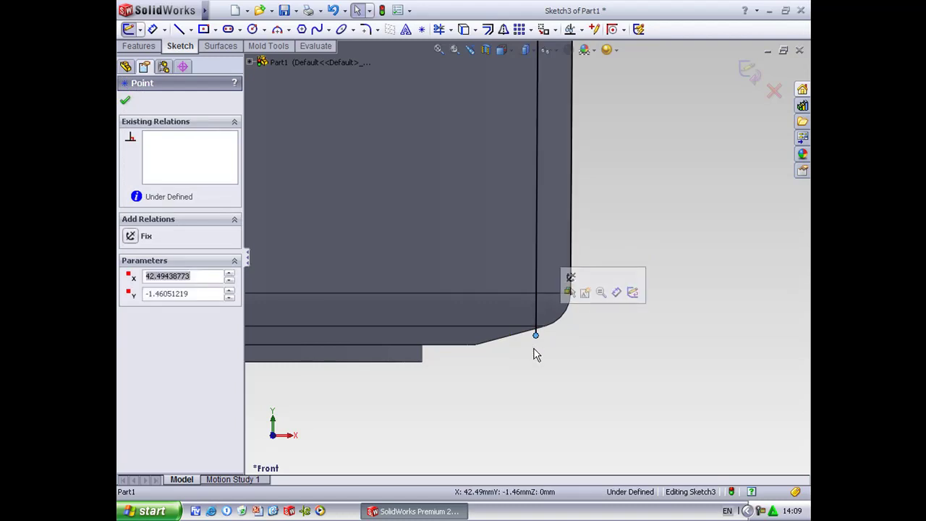
click(583, 33)
click(591, 58)
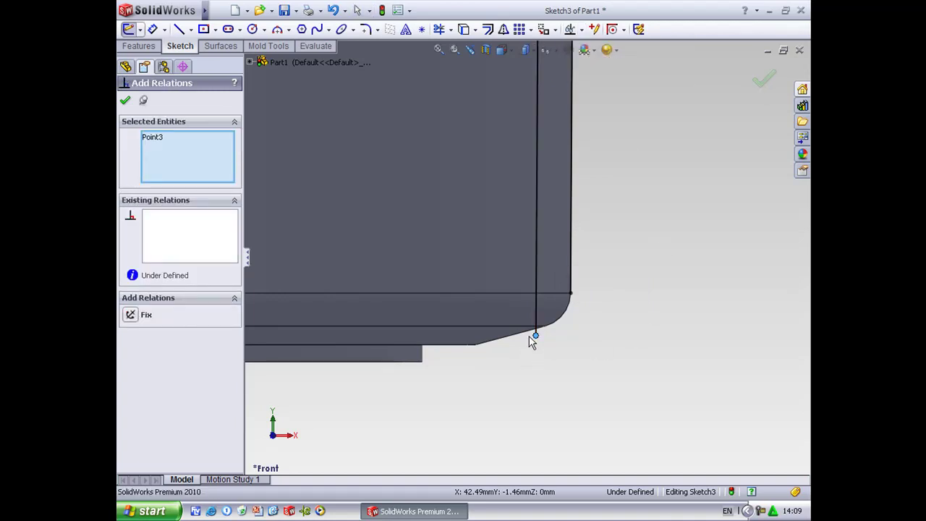
click(525, 336)
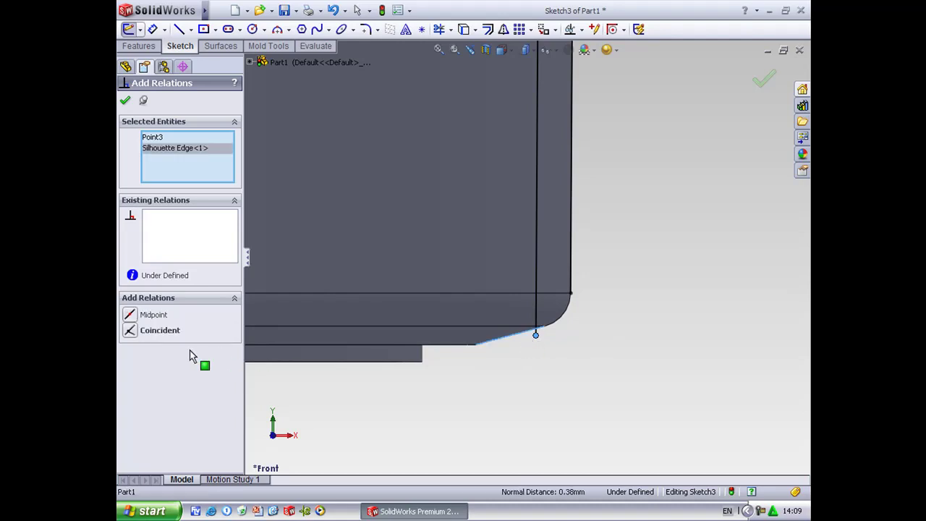
click(131, 330)
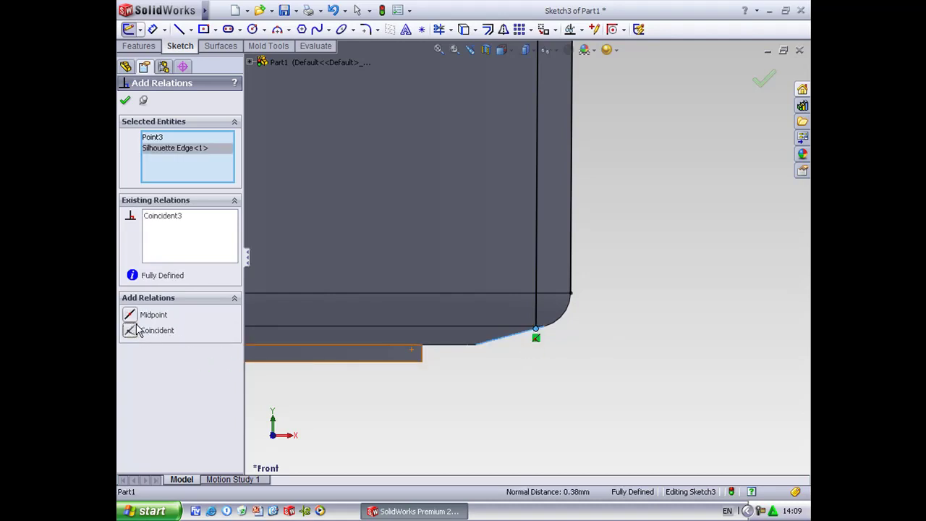
click(178, 29)
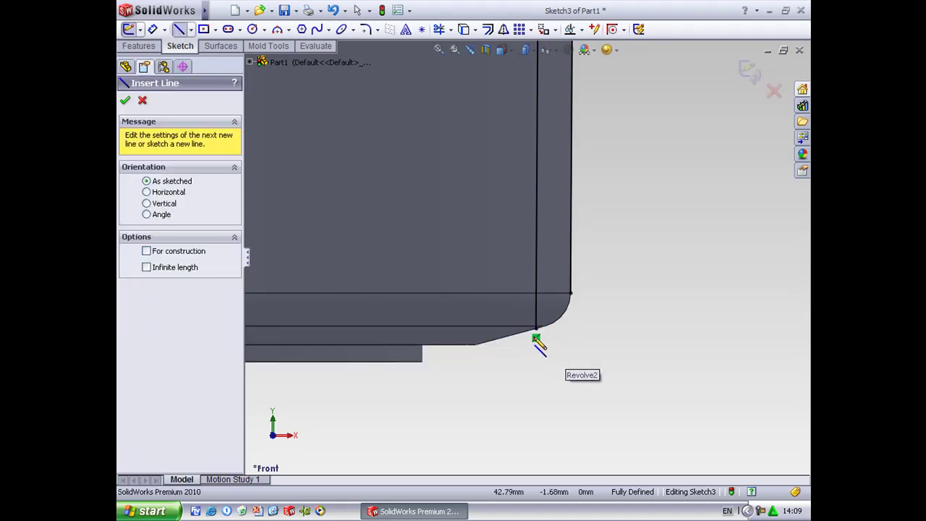
Draw a short horizontal line from the offset line's lower end toward the outer wall, extending the vertical line down to it
click(536, 330)
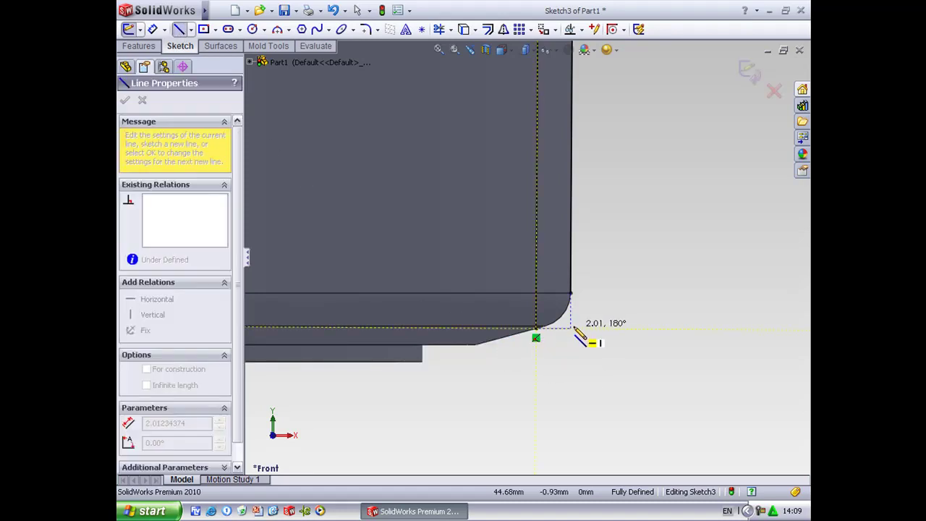
click(553, 329)
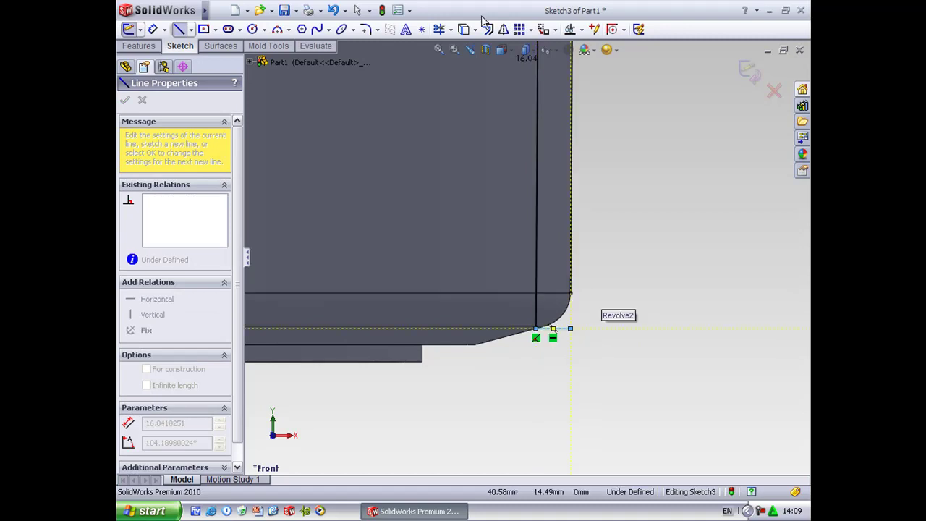
click(451, 33)
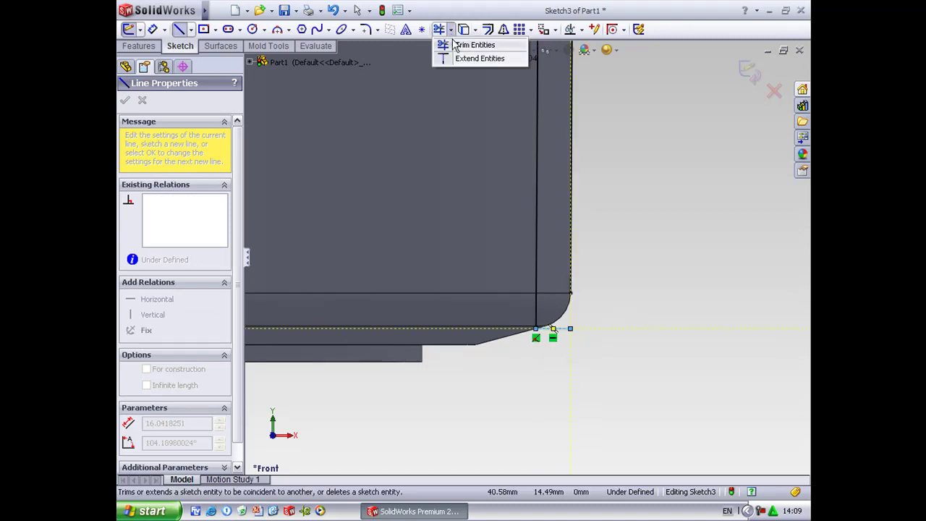
click(474, 58)
click(574, 288)
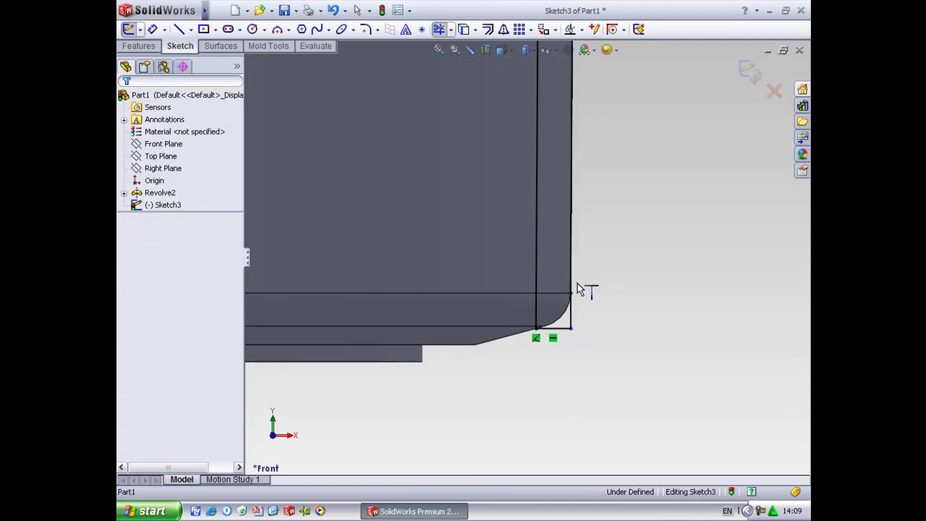
click(439, 61)
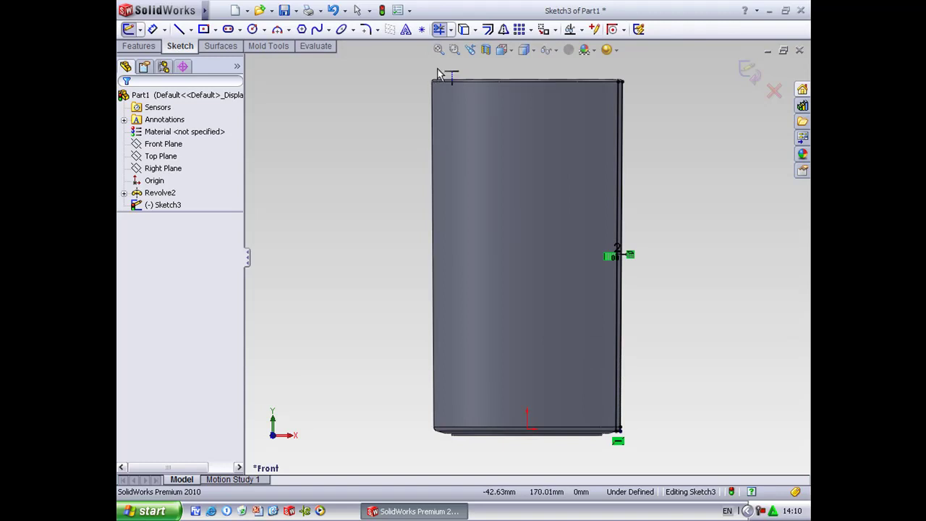
click(454, 49)
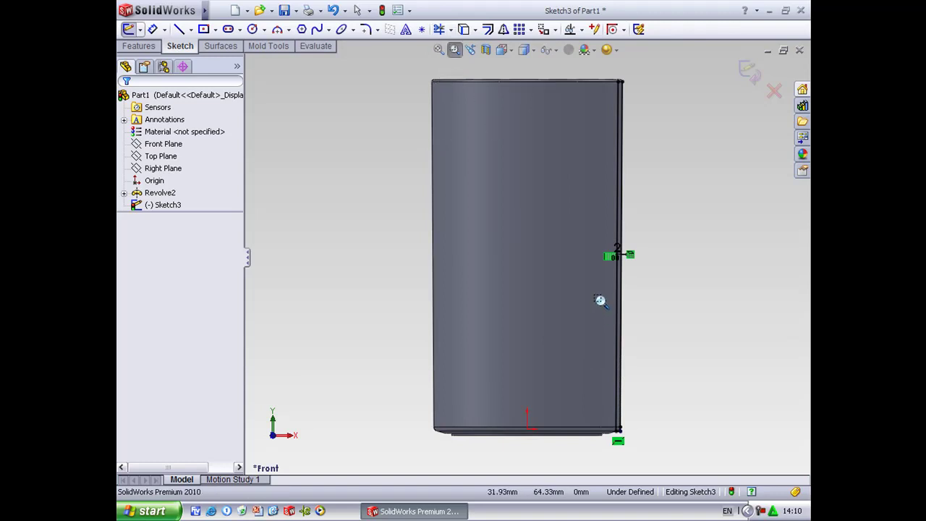
Draw a three-point arc on the right wall near the top, joining the outer edge and offset line
mouse_move(601, 296)
mouse_down()
mouse_move(665, 417)
mouse_move(672, 459)
mouse_move(669, 451)
mouse_up()
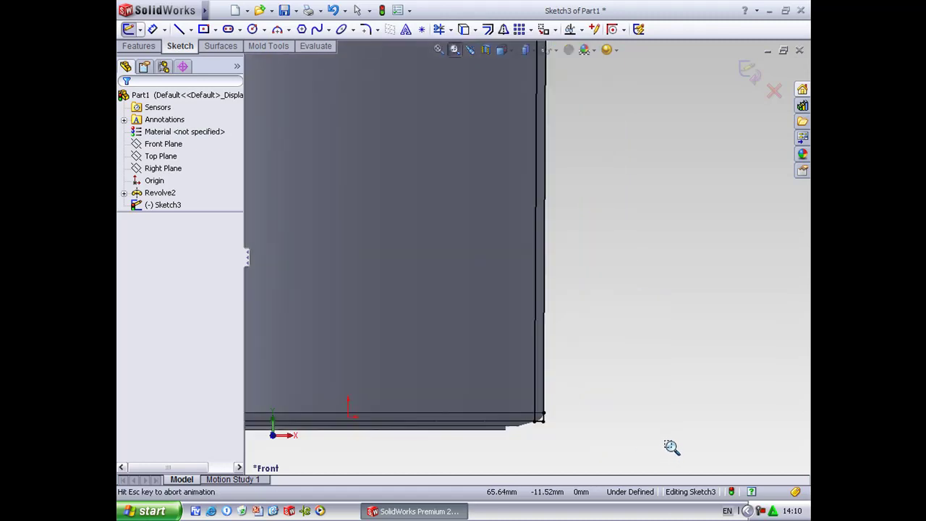
click(278, 29)
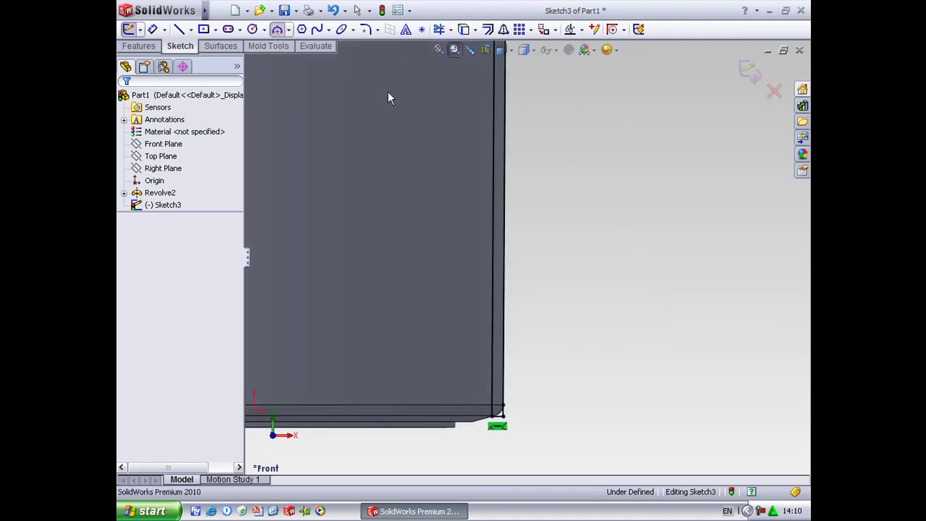
click(507, 86)
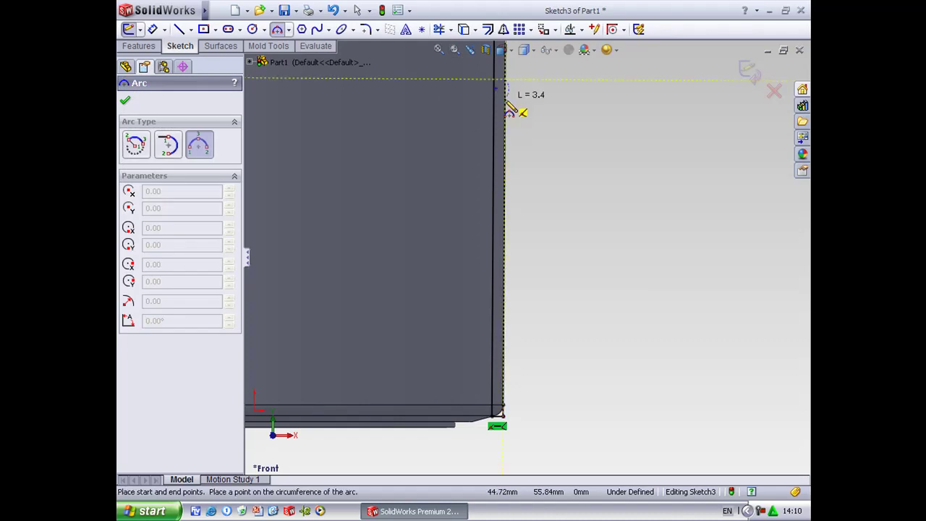
click(511, 116)
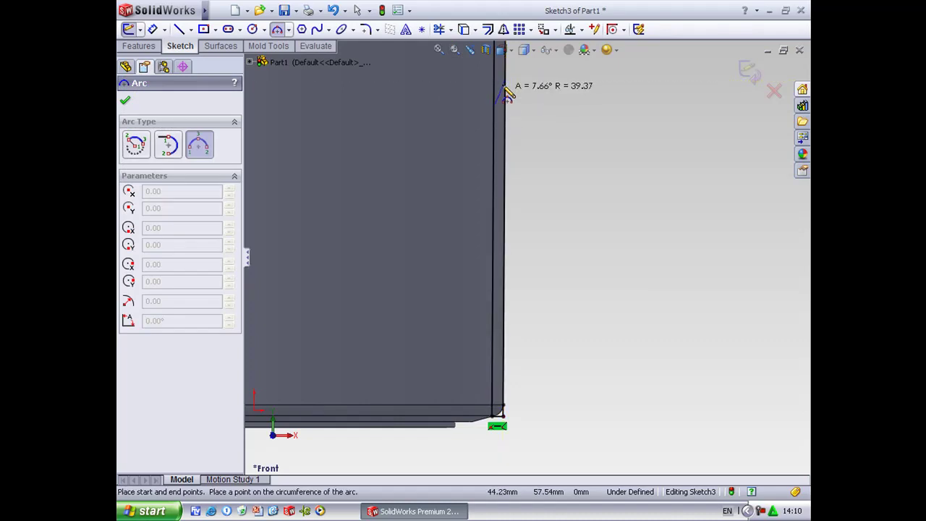
click(506, 95)
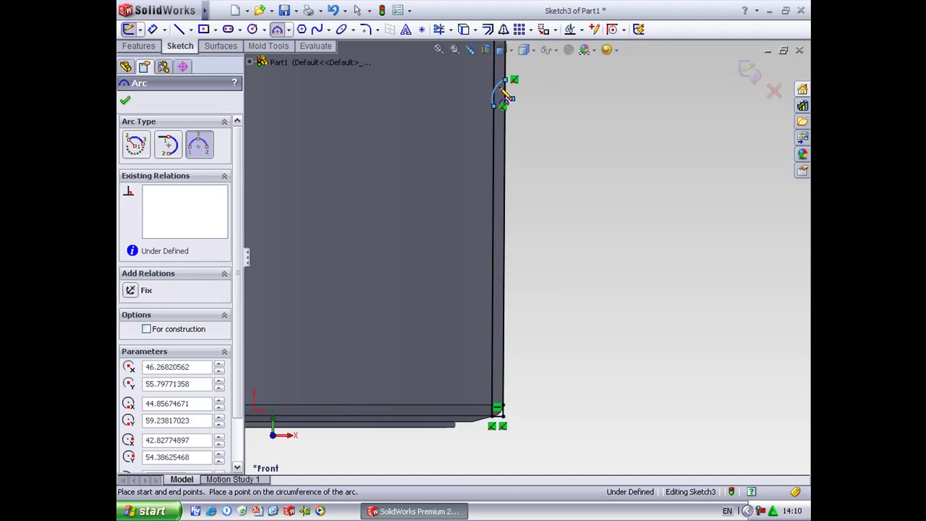
key(Escape)
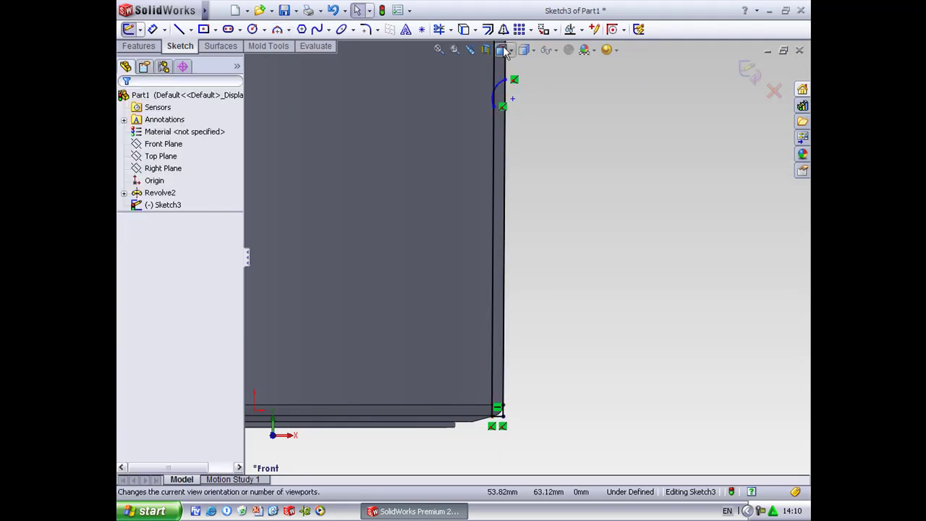
click(454, 49)
drag(464, 65, 547, 129)
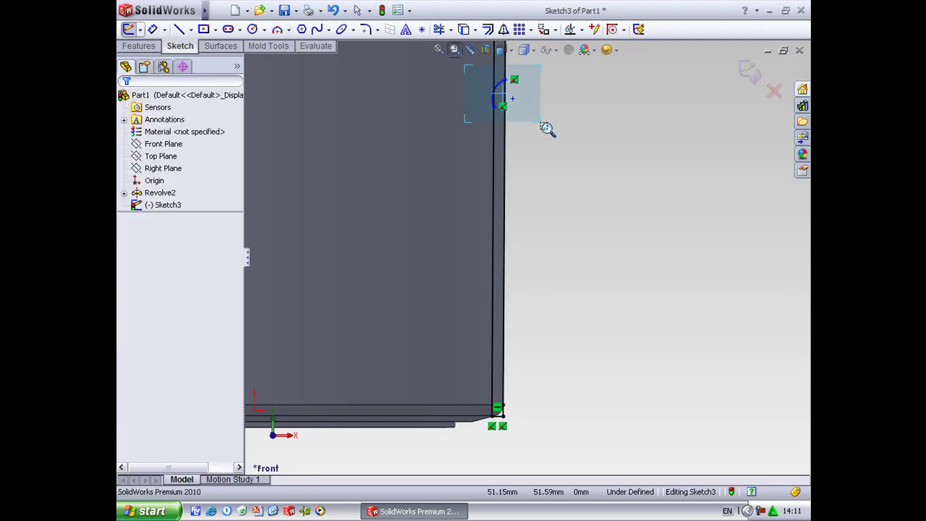
Add a Tangent relation between the new arc and the vertical line Line3
click(582, 30)
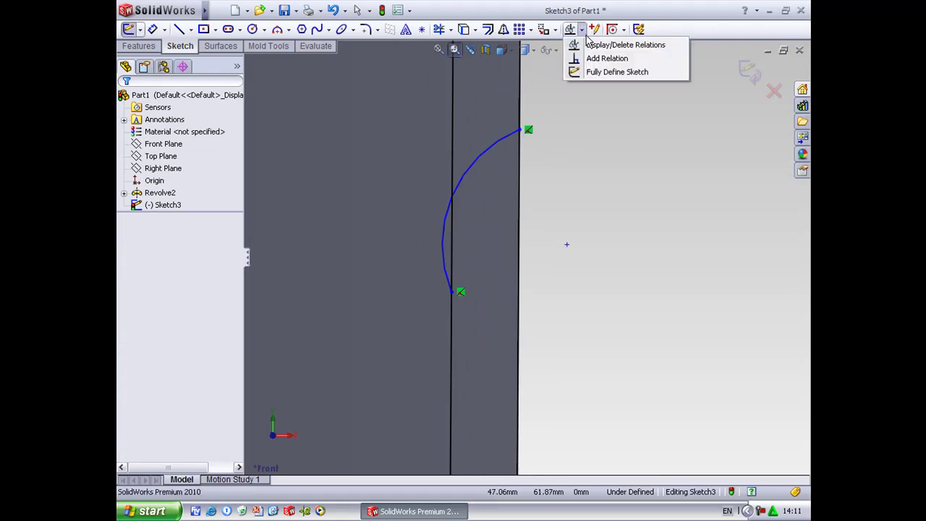
click(586, 58)
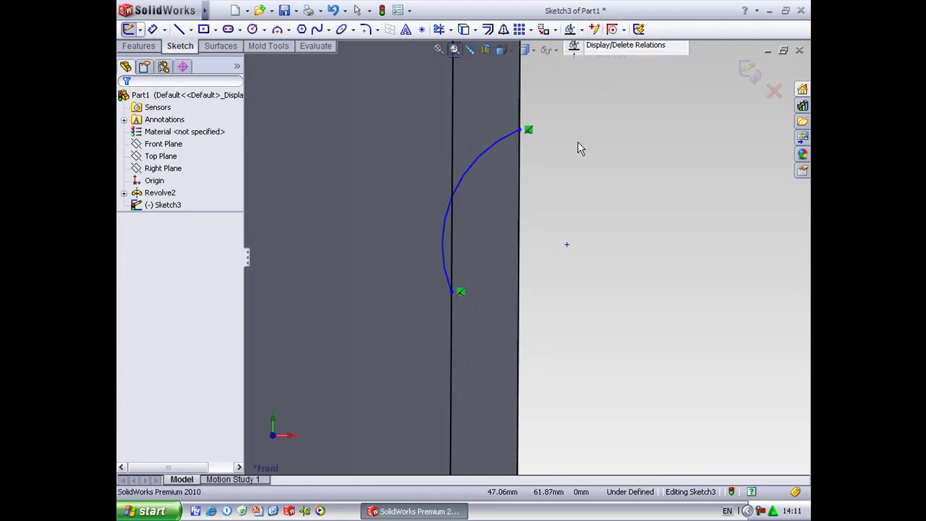
click(471, 173)
click(453, 162)
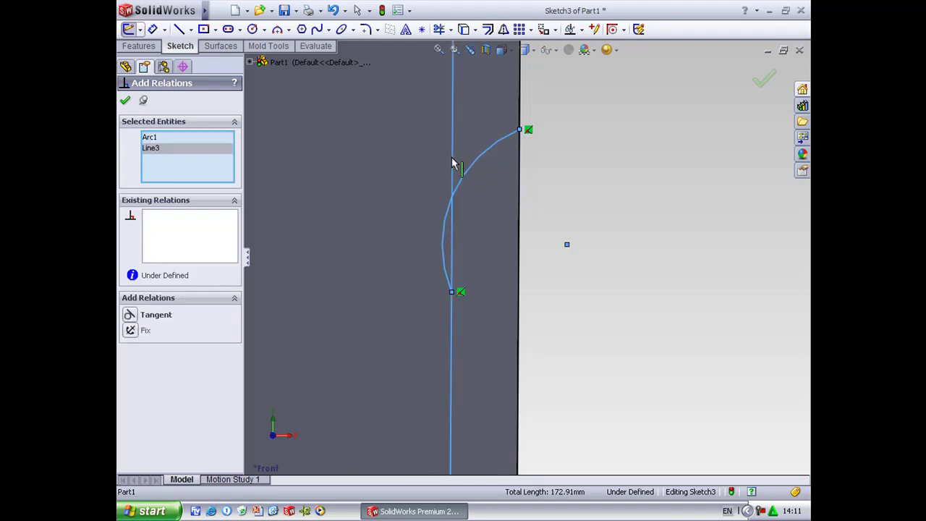
click(130, 314)
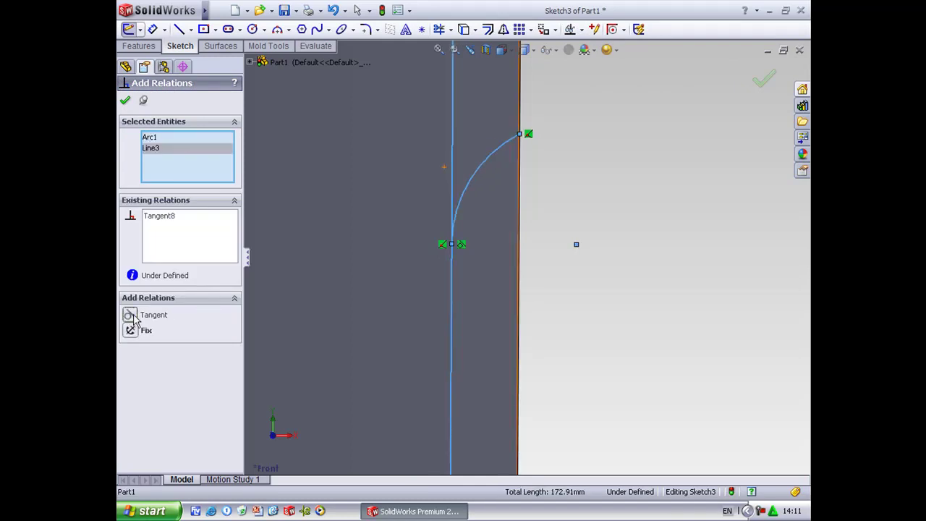
click(125, 102)
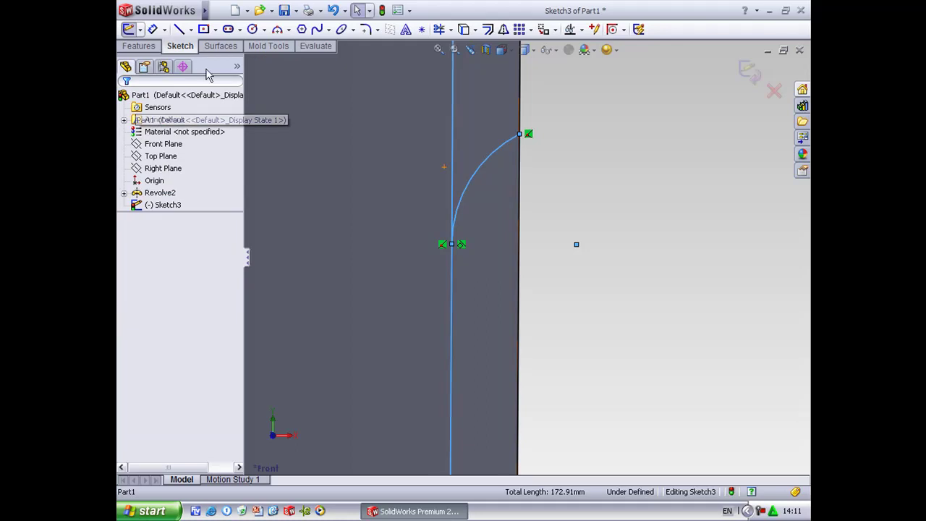
click(152, 29)
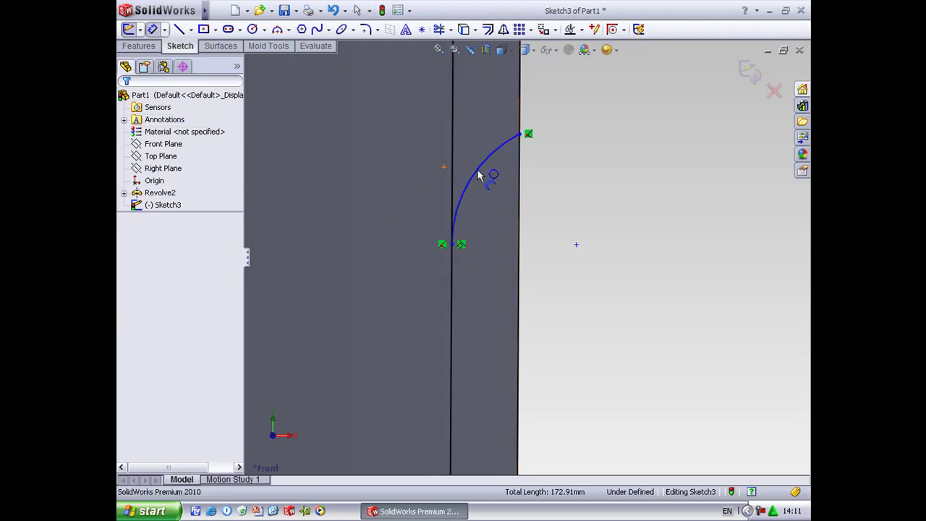
Dimension the arc with an R8 radius
click(477, 173)
click(553, 219)
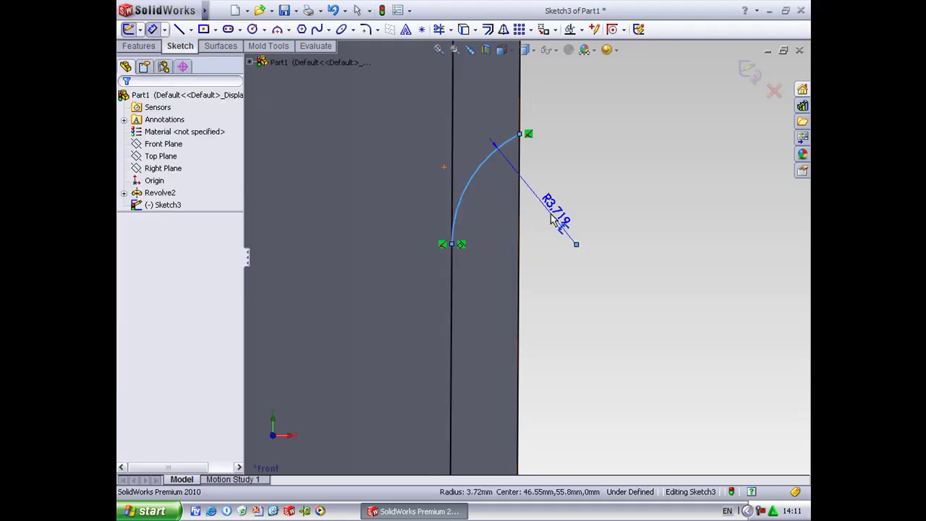
text(8)
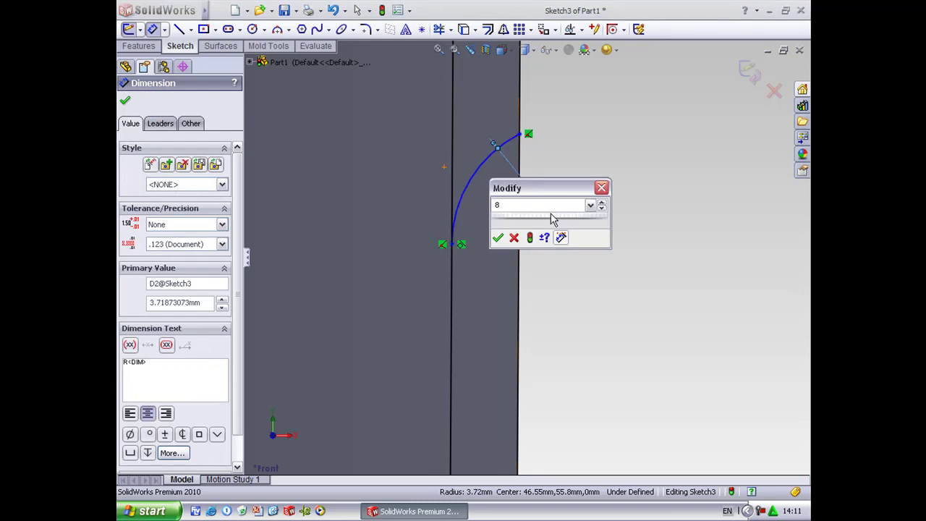
click(498, 239)
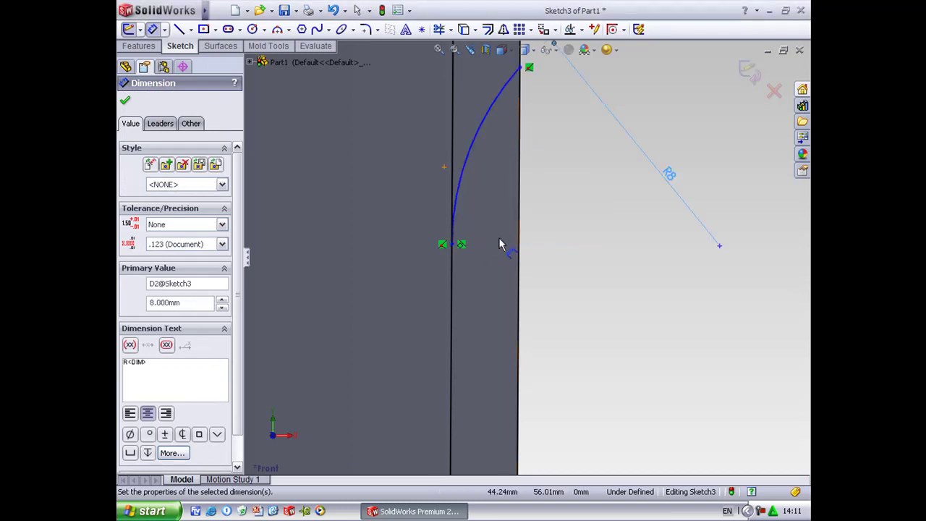
ctrl+middle_drag(548, 148, 556, 250)
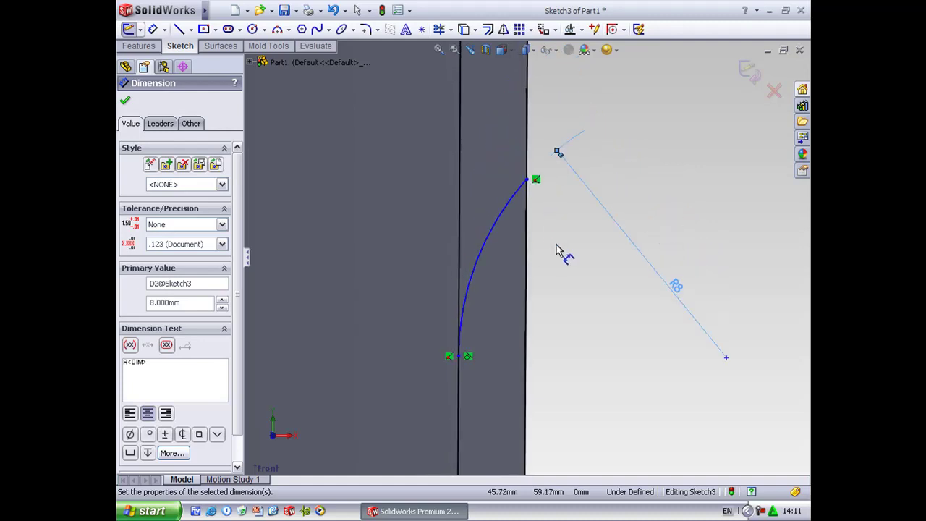
Trim away the vertical line segment above the R8 arc
click(439, 30)
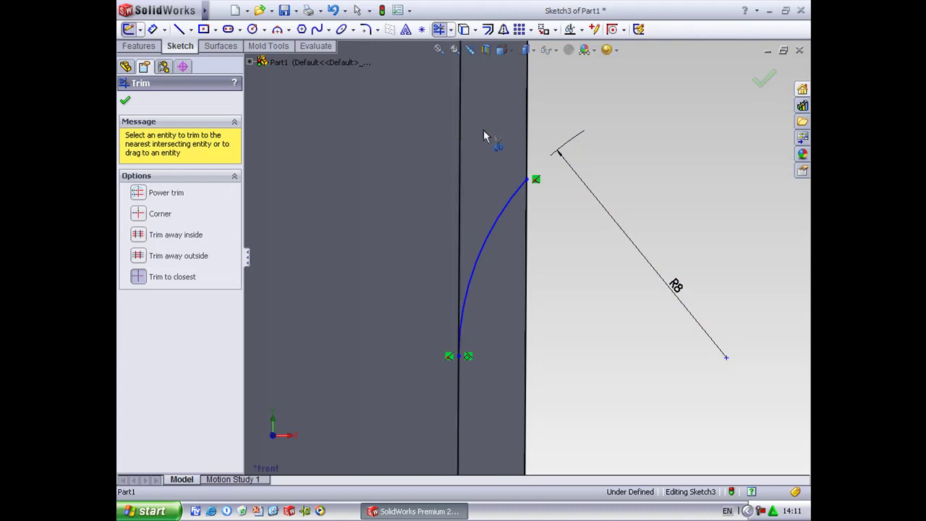
click(525, 145)
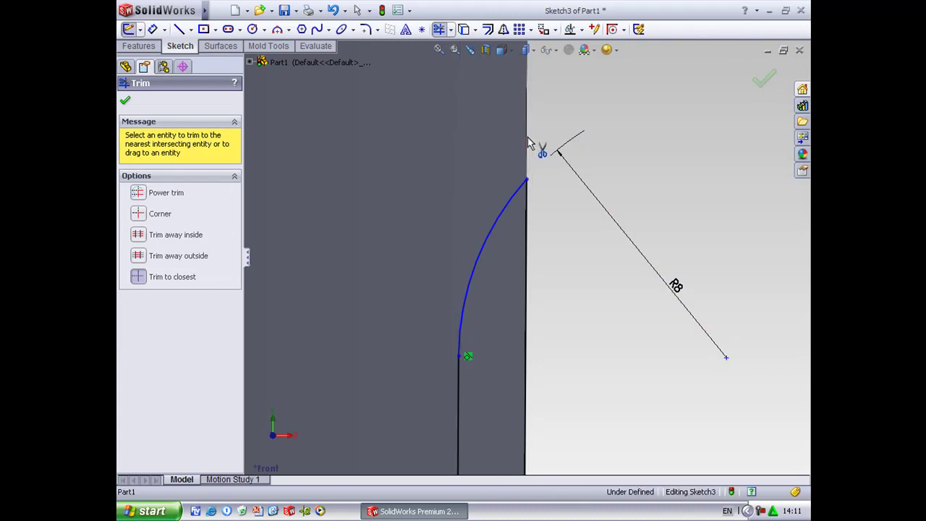
click(438, 49)
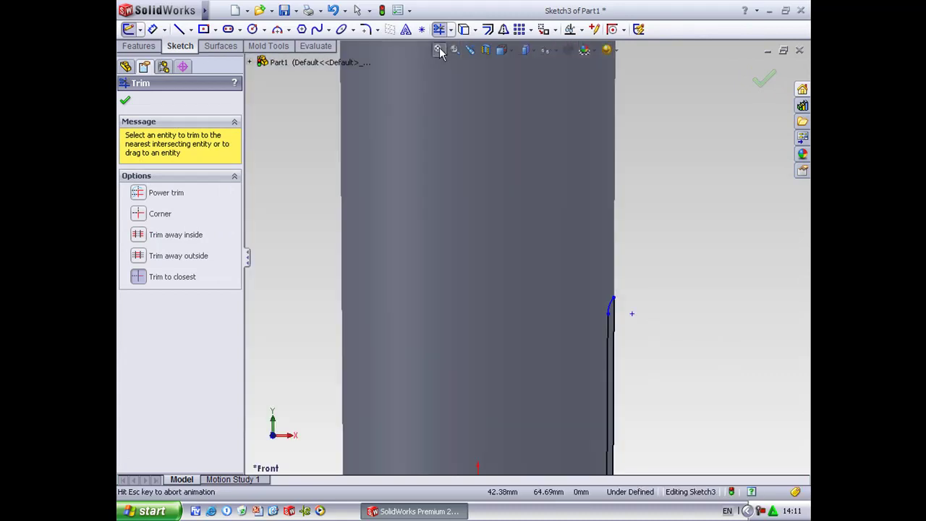
click(455, 50)
drag(589, 279, 649, 445)
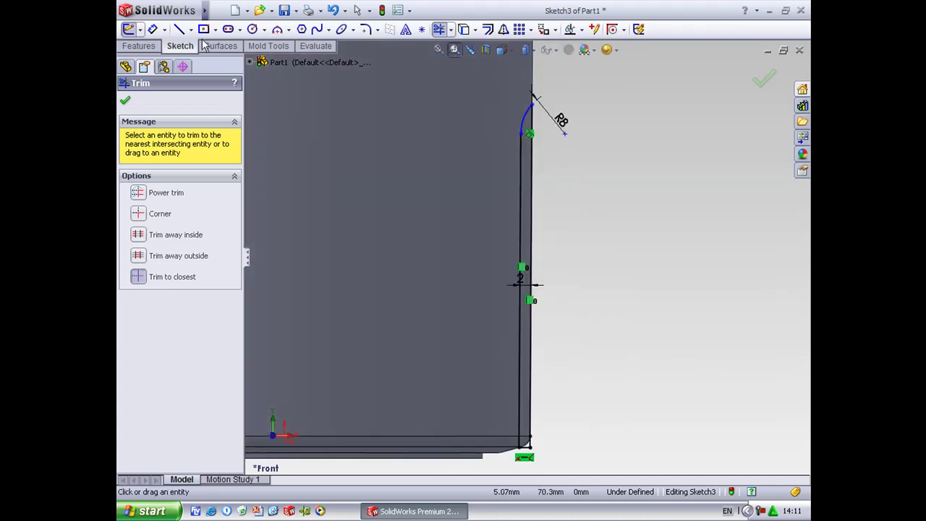
Add a 78 mm vertical dimension from the arc's top endpoint to the profile's bottom corner
click(152, 29)
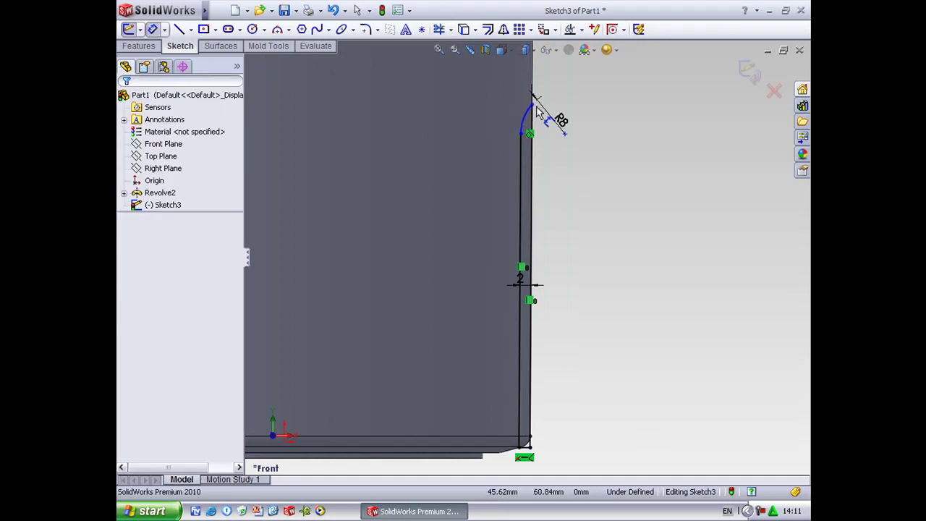
click(532, 104)
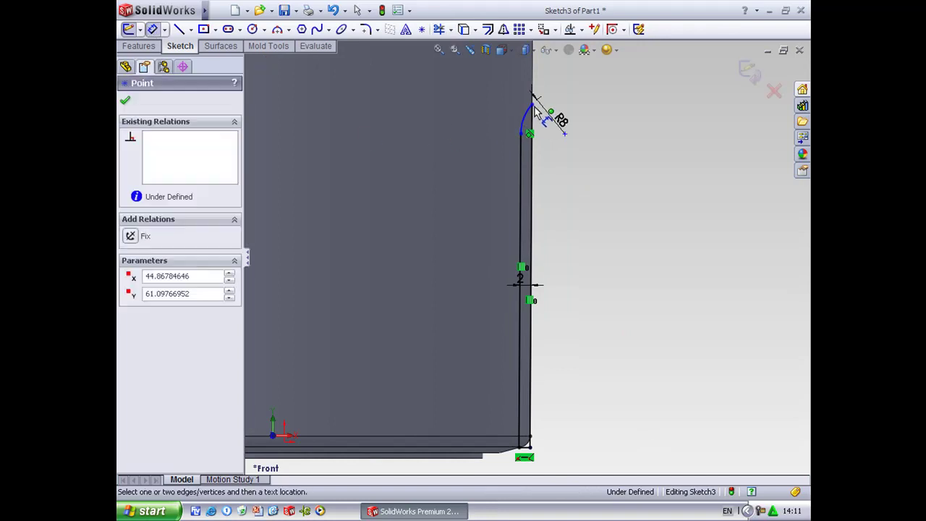
click(531, 448)
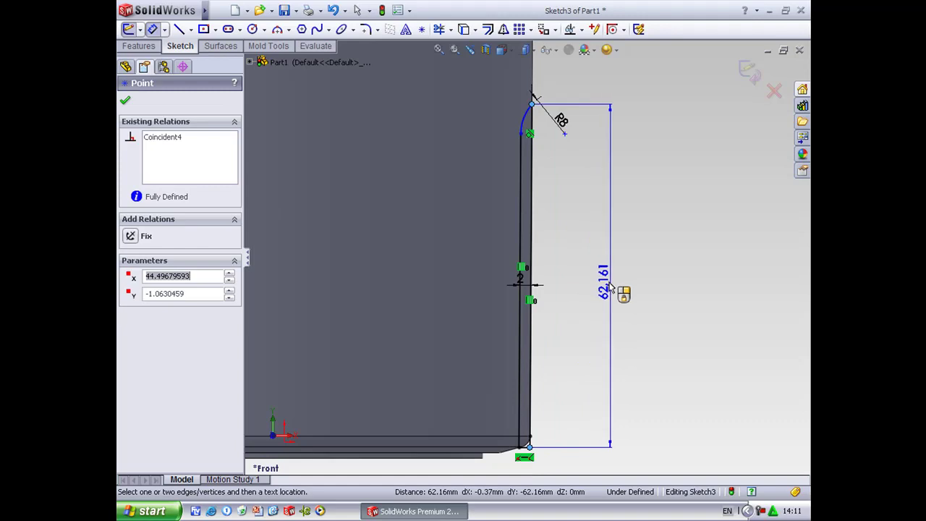
click(609, 287)
text(78)
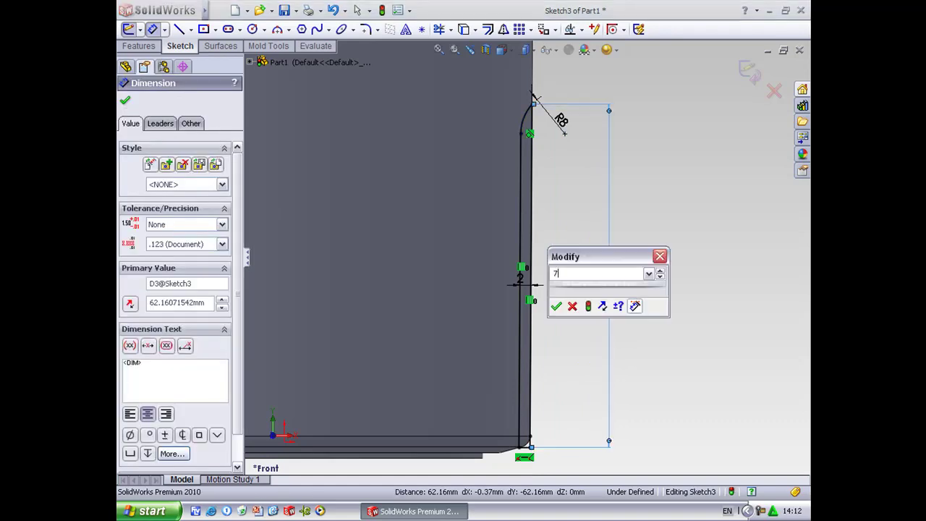
click(556, 307)
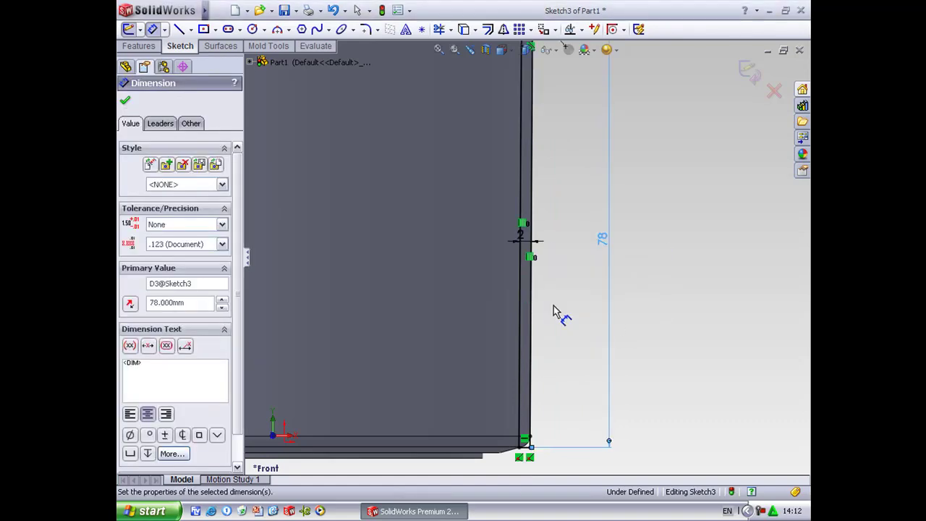
click(438, 49)
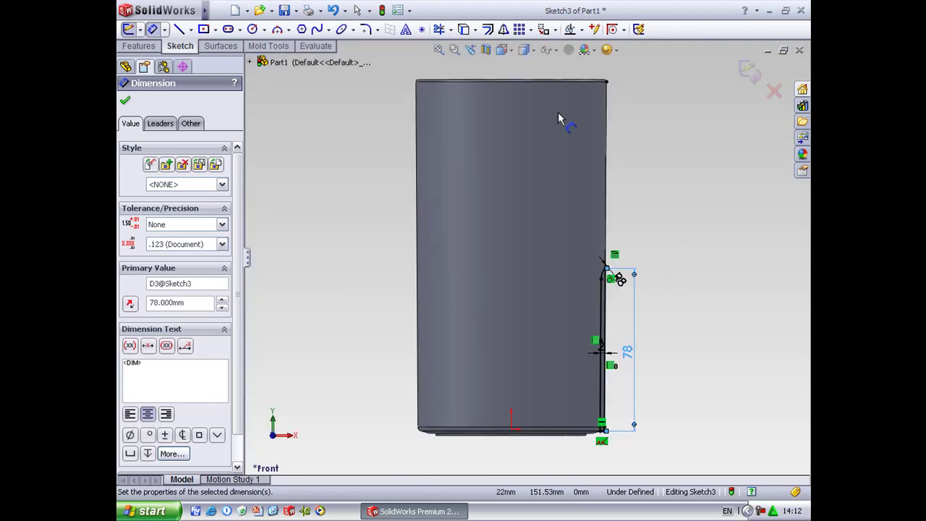
Start a cut-extrude on the slot sketch with Direction 1 set to Up To Next
click(751, 81)
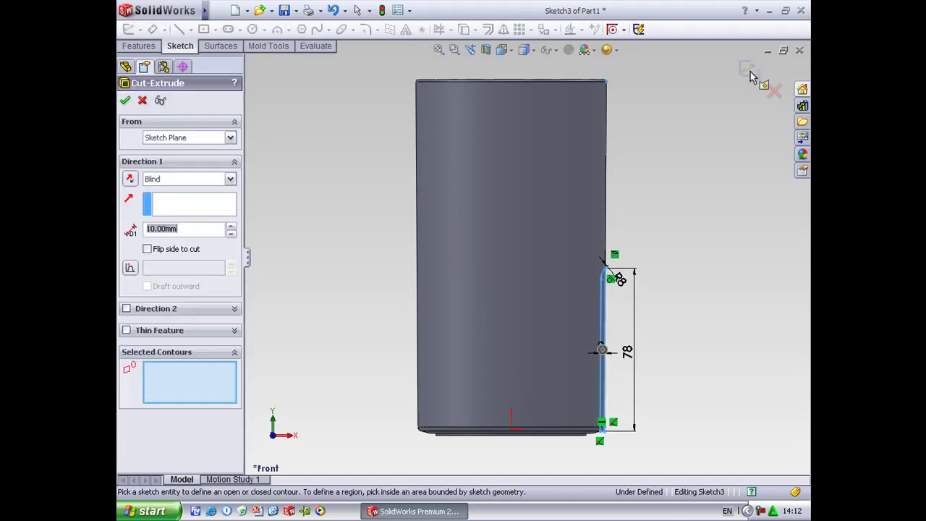
click(501, 49)
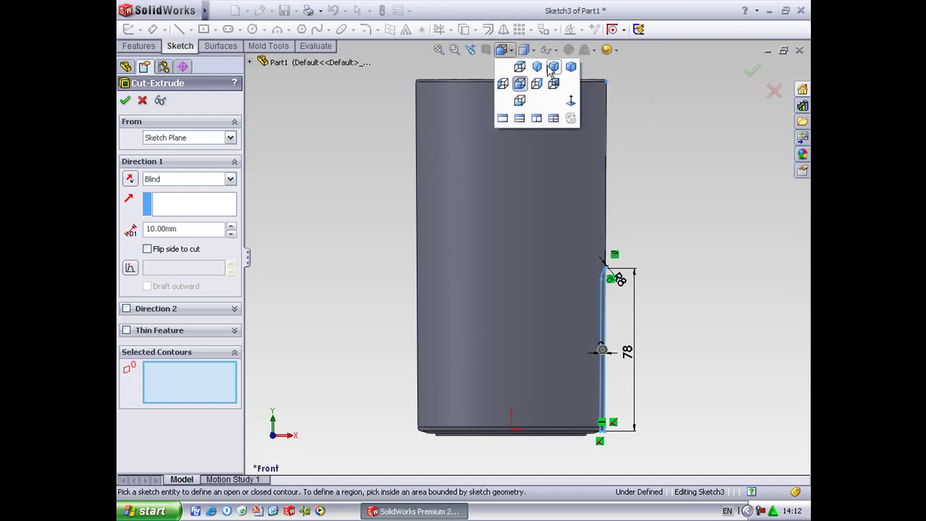
click(553, 72)
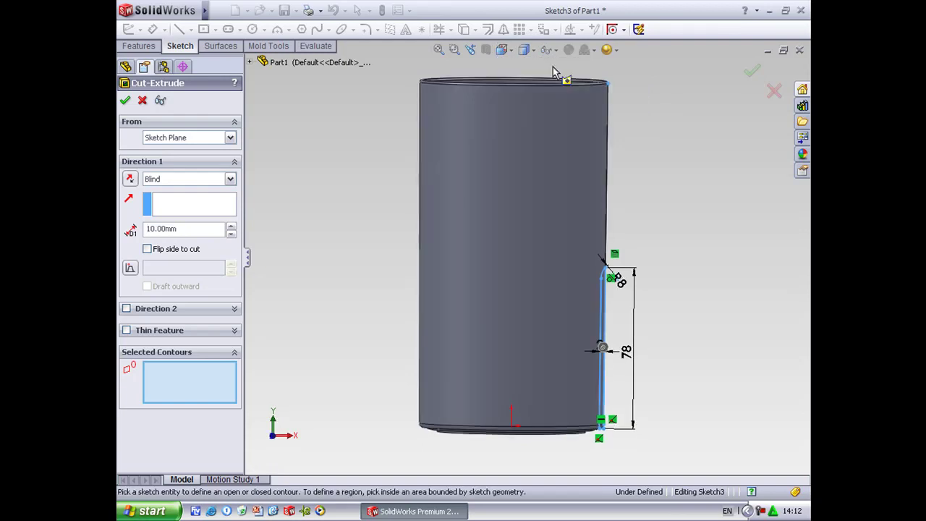
click(454, 49)
drag(552, 258, 622, 426)
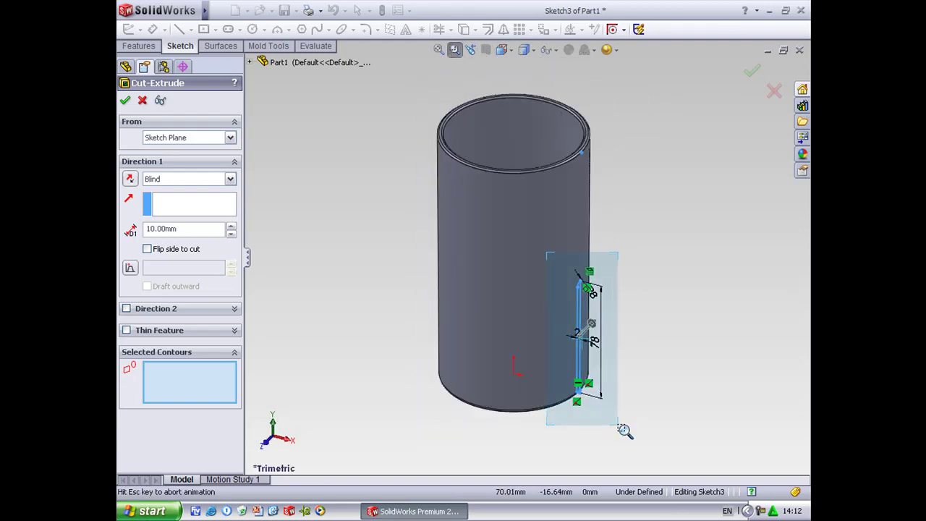
click(455, 49)
click(418, 215)
click(229, 180)
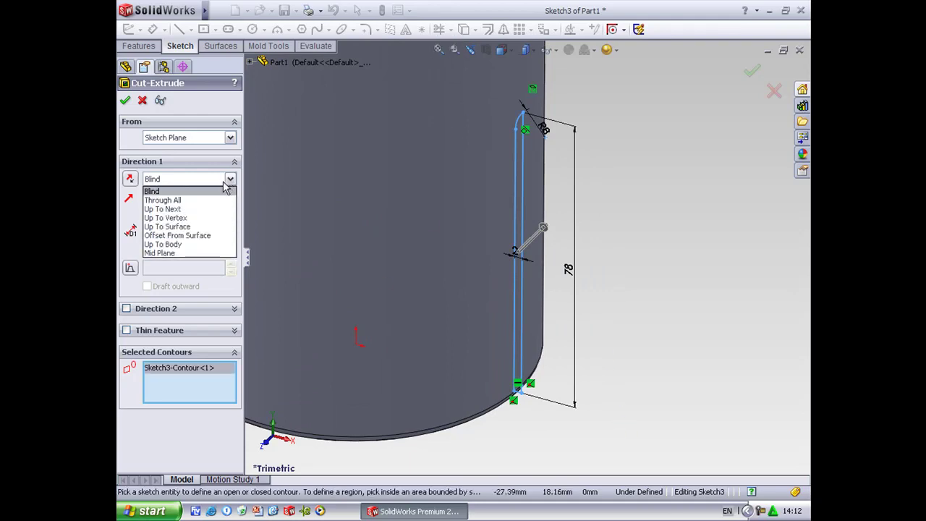
click(199, 209)
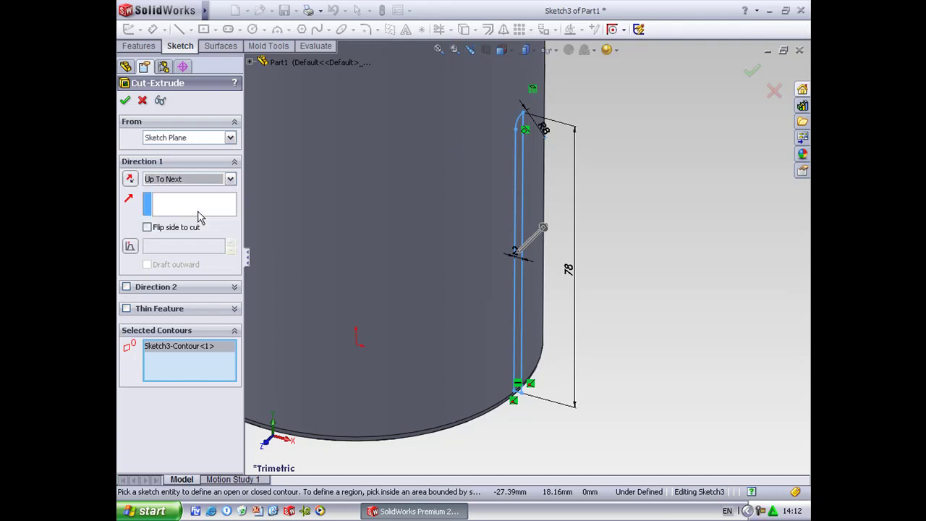
Enable Direction 2 and reselect the thin region between the slot lines as the profile
click(126, 288)
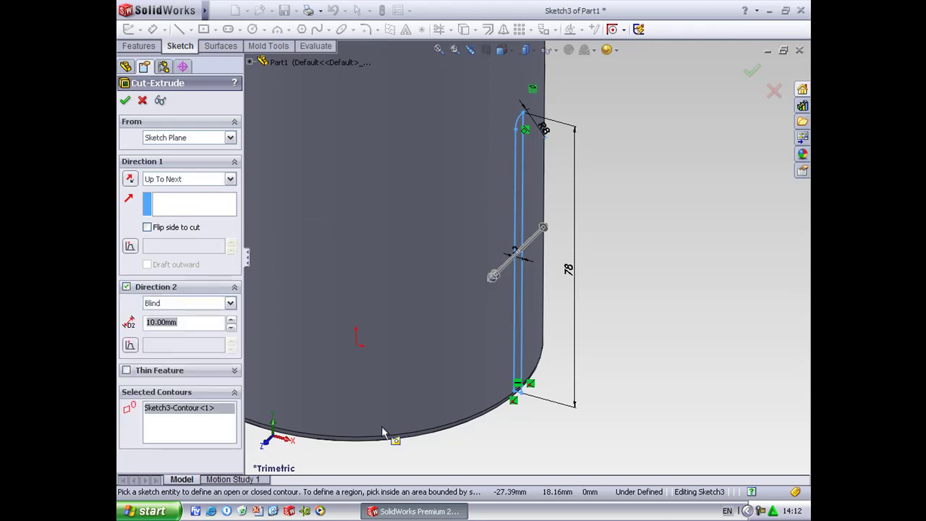
scroll(524, 359, down, 2)
click(516, 391)
scroll(524, 391, down, 1)
scroll(529, 356, down, 2)
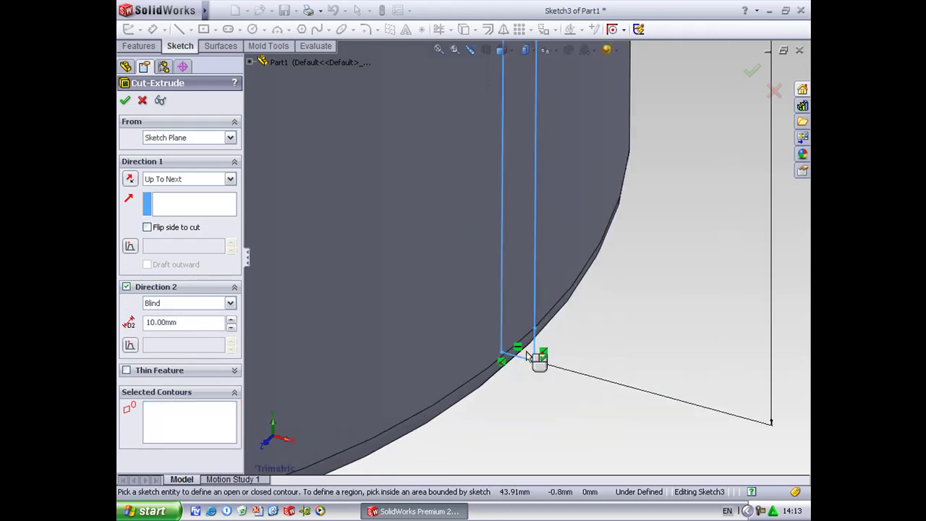
scroll(528, 398, up, 2)
scroll(529, 399, up, 2)
scroll(529, 399, up, 2)
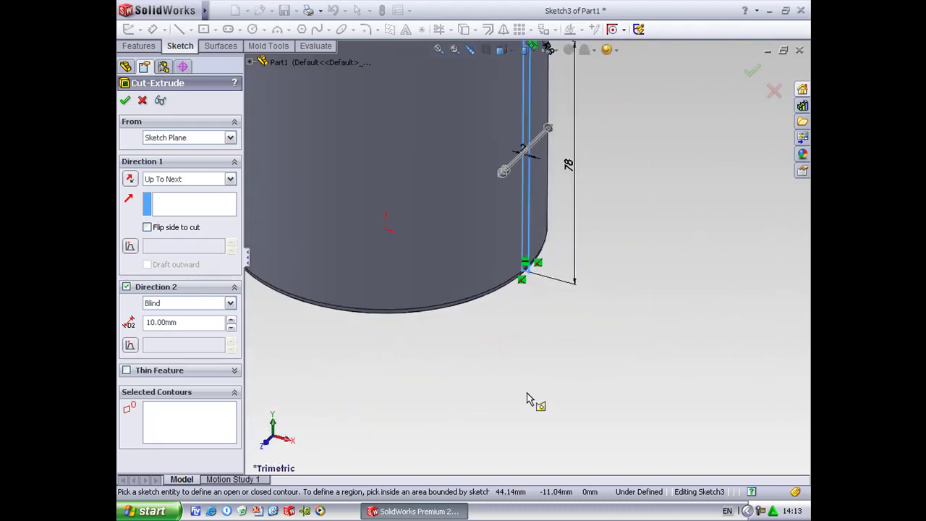
scroll(531, 394, up, 2)
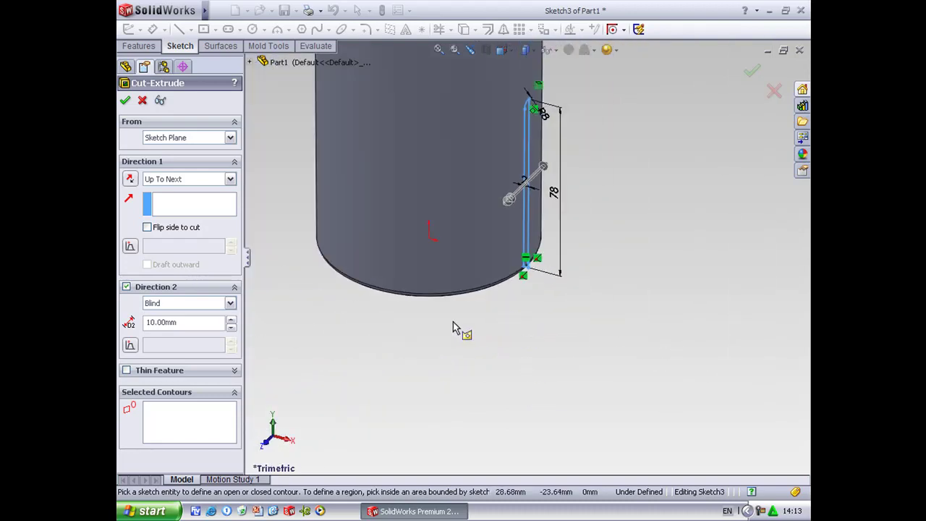
click(200, 417)
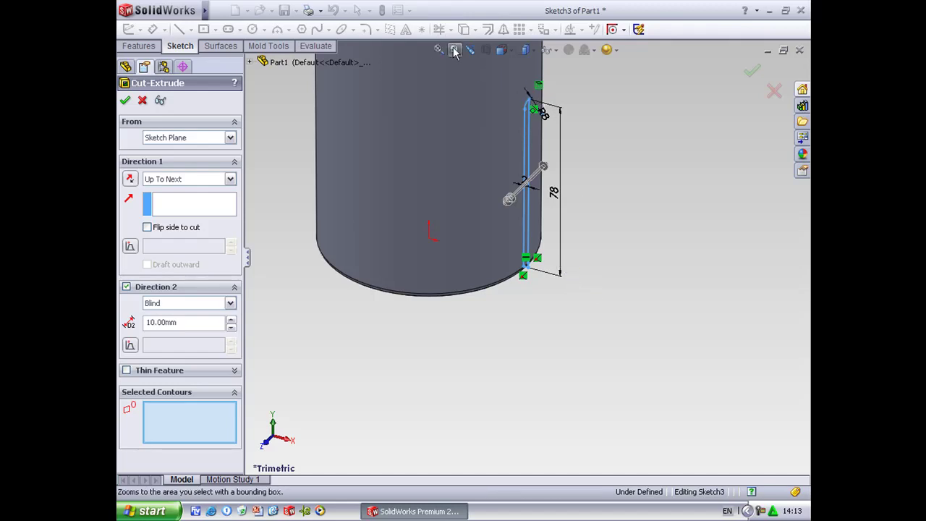
drag(532, 279, 552, 299)
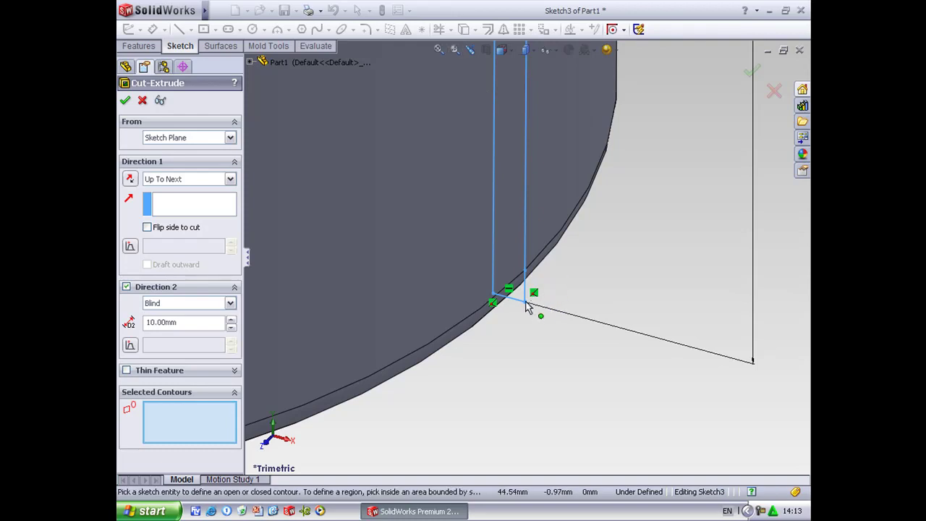
click(519, 293)
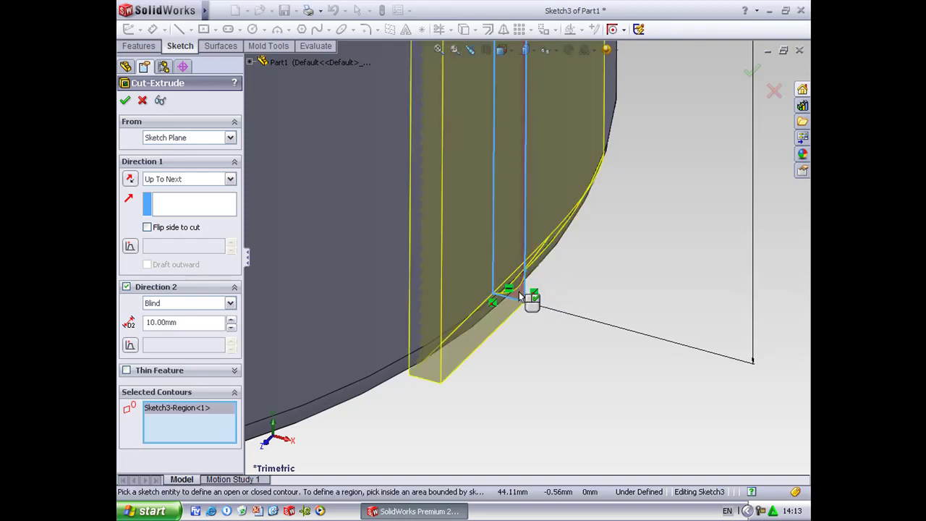
Set Direction 2 to Up To Next and zoom in to preview the slot cut
click(231, 305)
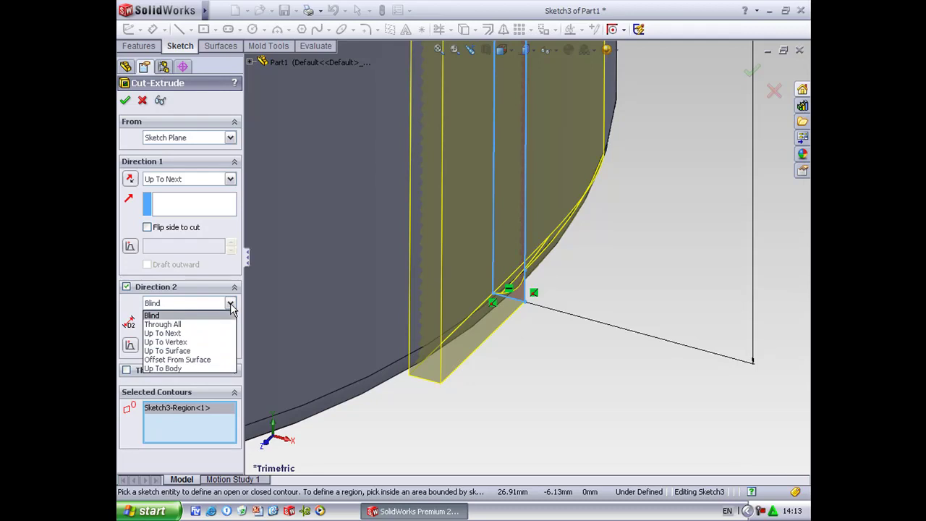
click(208, 337)
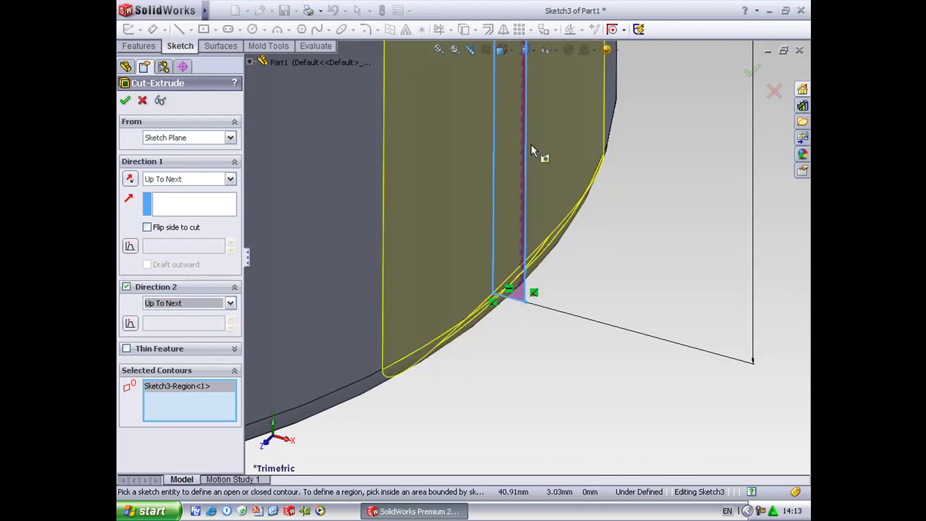
click(438, 50)
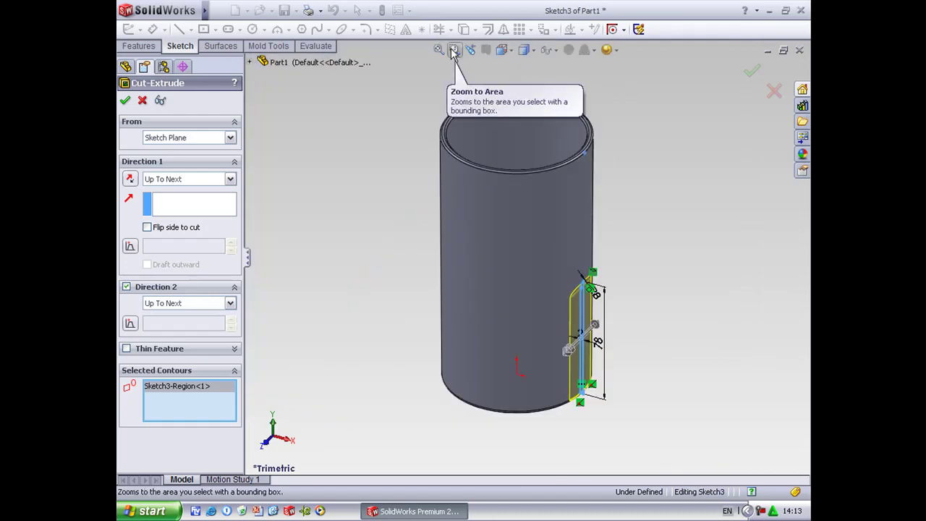
click(453, 50)
drag(544, 241, 639, 410)
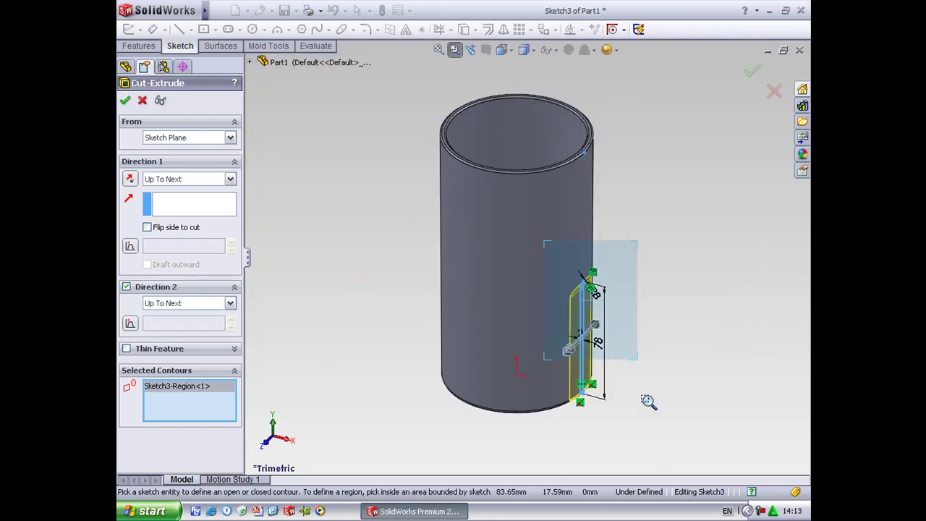
mouse_move(651, 325)
middle_down()
mouse_move(620, 293)
mouse_move(630, 306)
middle_up()
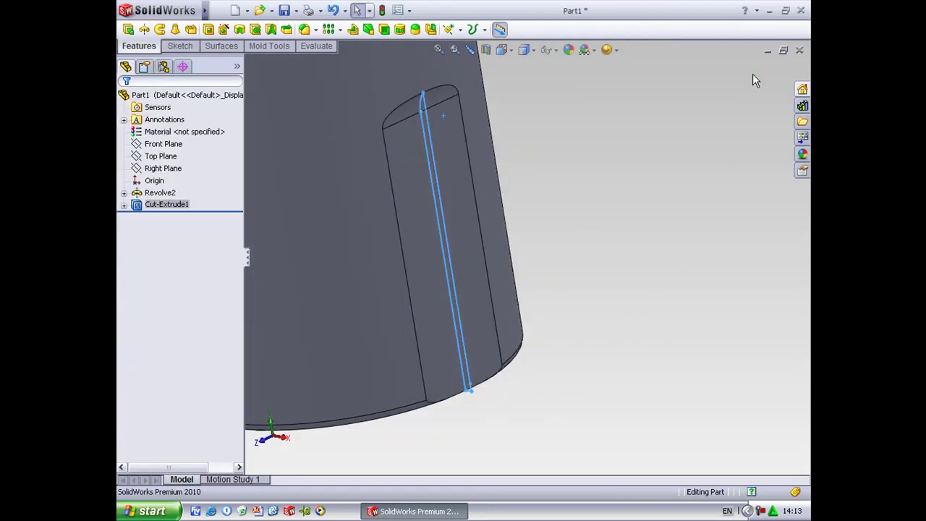
Accept Cut-Extrude1, inspect the recess from below, and return to the Isometric view
click(621, 204)
mouse_move(601, 195)
middle_down()
mouse_move(629, 201)
mouse_move(594, 155)
mouse_move(578, 84)
mouse_move(591, 181)
mouse_move(589, 170)
mouse_move(568, 209)
mouse_move(591, 223)
mouse_move(565, 160)
middle_up()
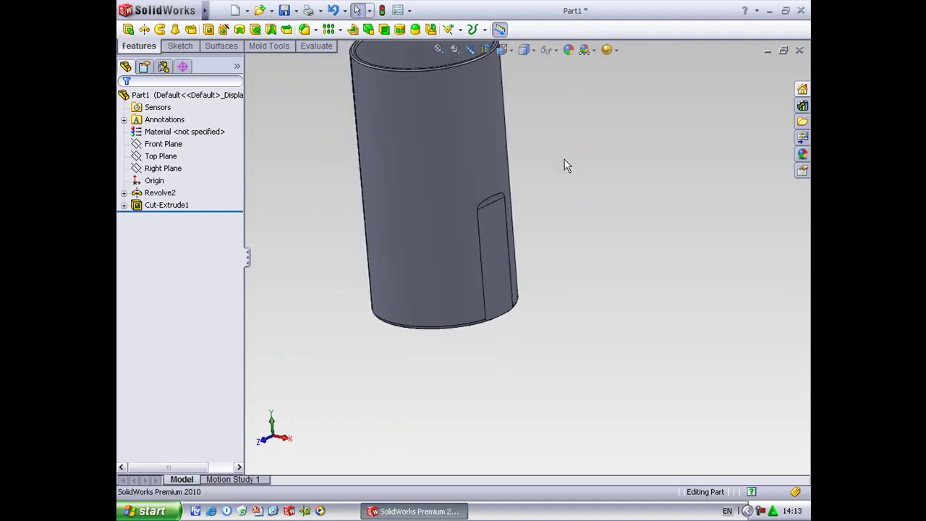
click(501, 49)
click(551, 70)
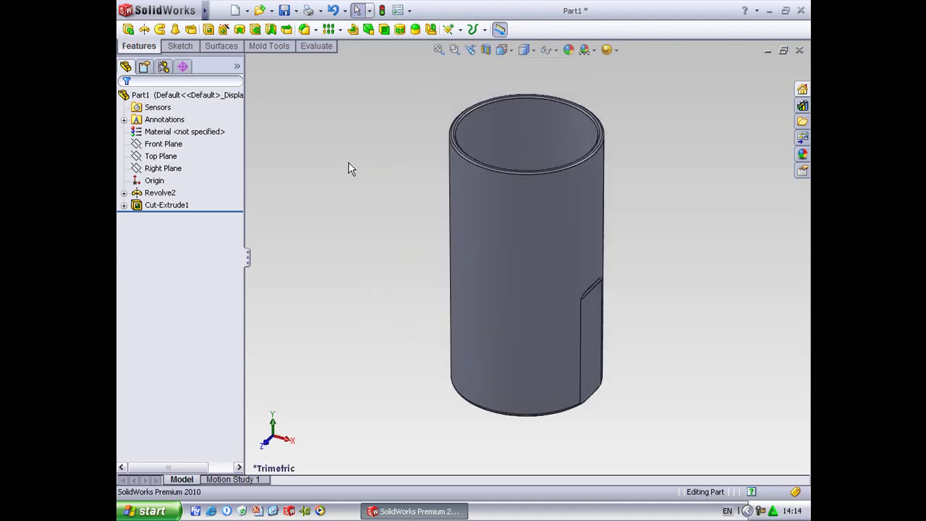
Create reference axis Axis1 from the cylinder's outer cylindrical face
click(460, 30)
click(466, 45)
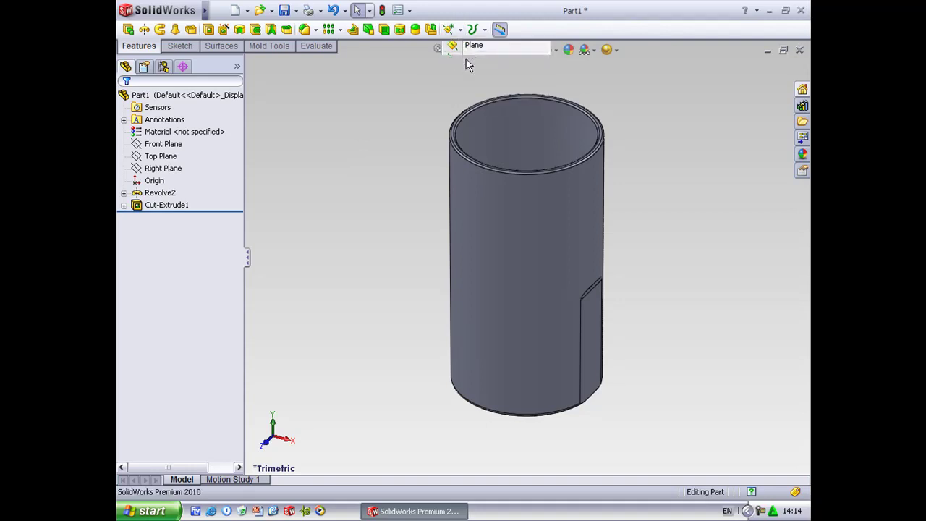
click(533, 259)
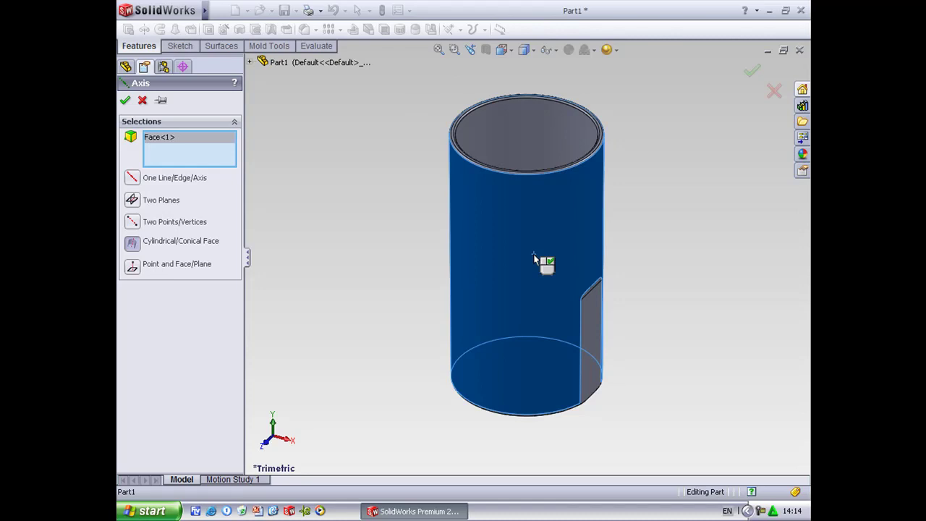
click(124, 101)
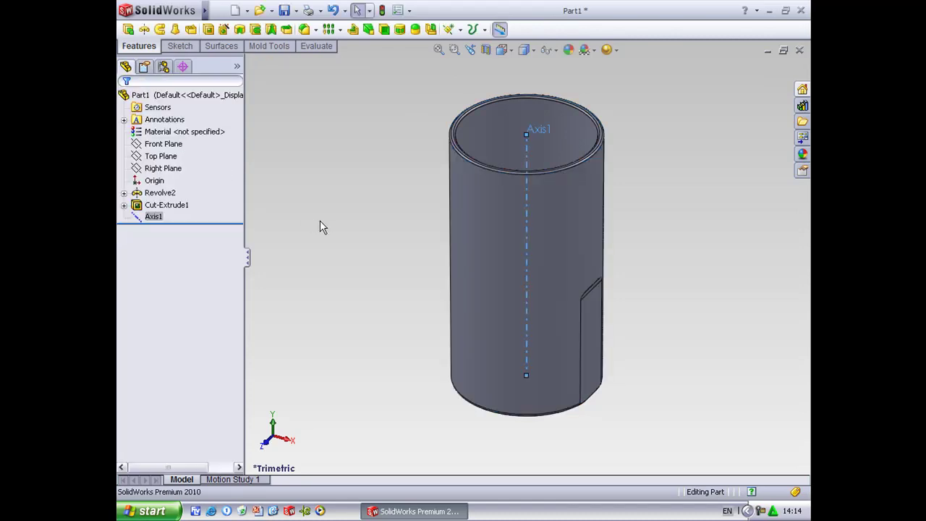
Pattern Cut-Extrude1 10 times, equally spaced over 360°, around Axis1
click(342, 26)
click(341, 26)
click(340, 30)
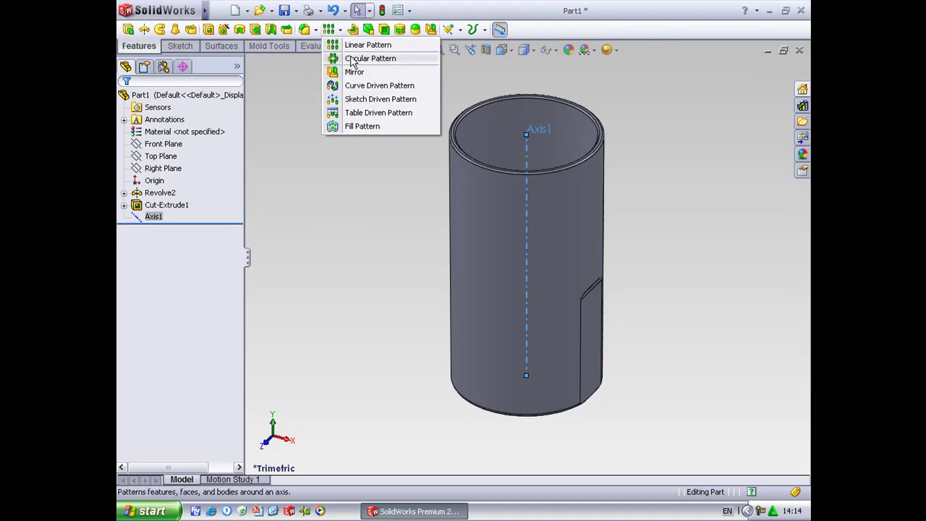
click(350, 58)
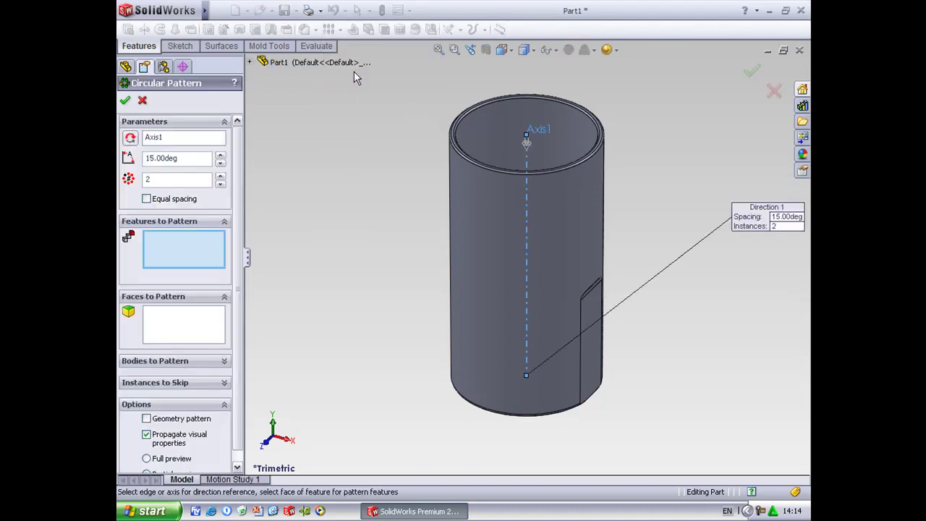
click(589, 350)
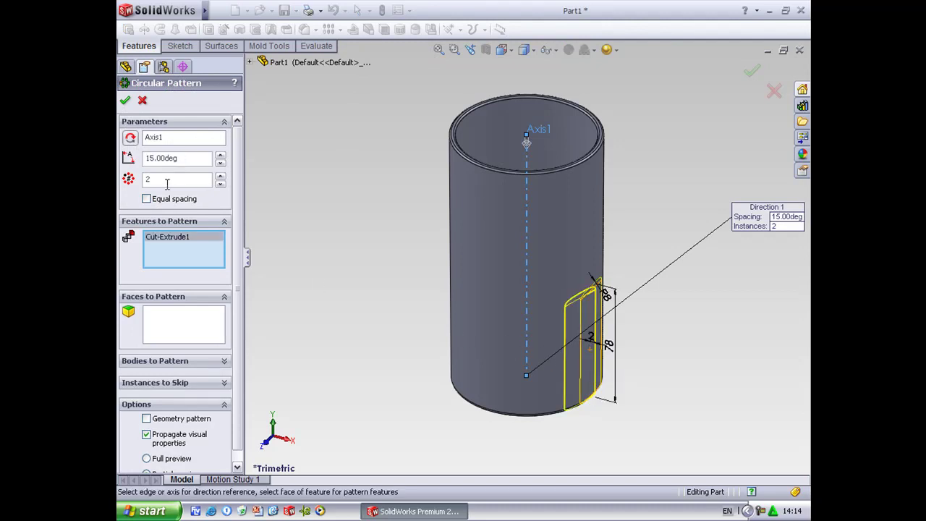
click(148, 199)
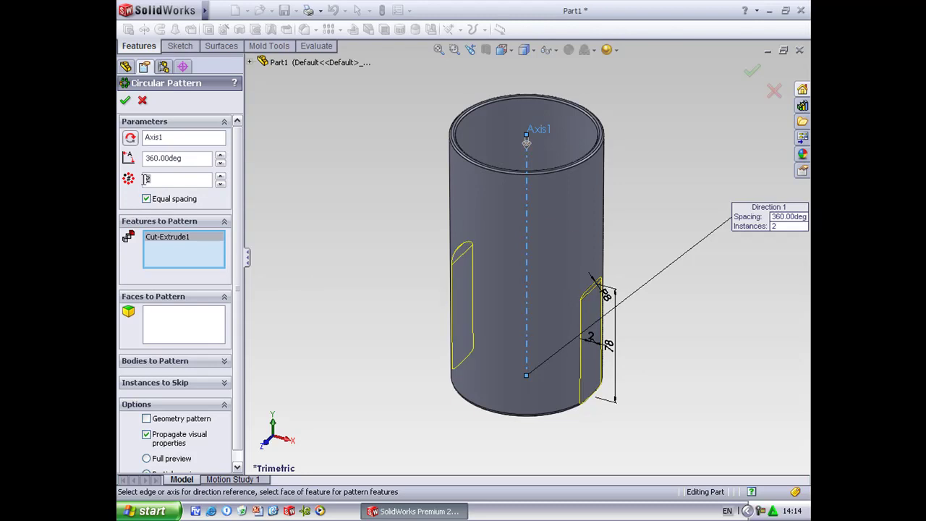
text(10)
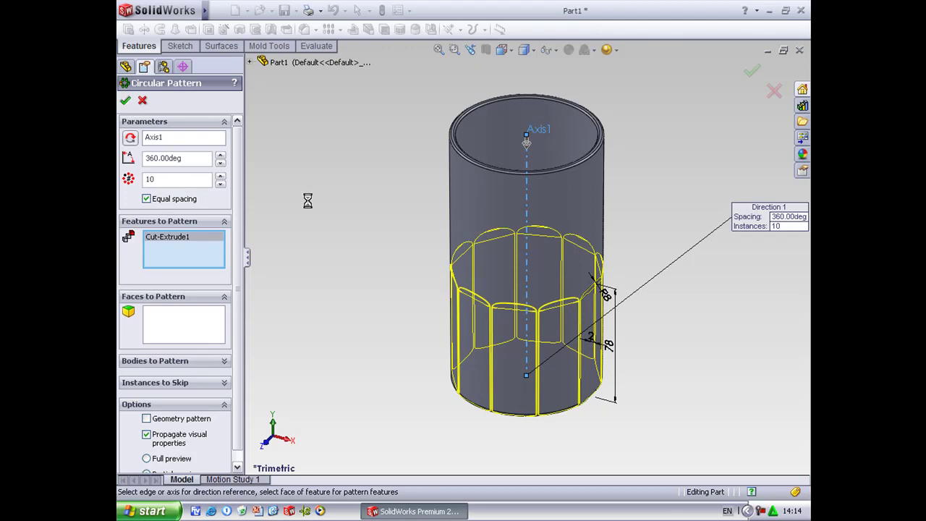
key(Return)
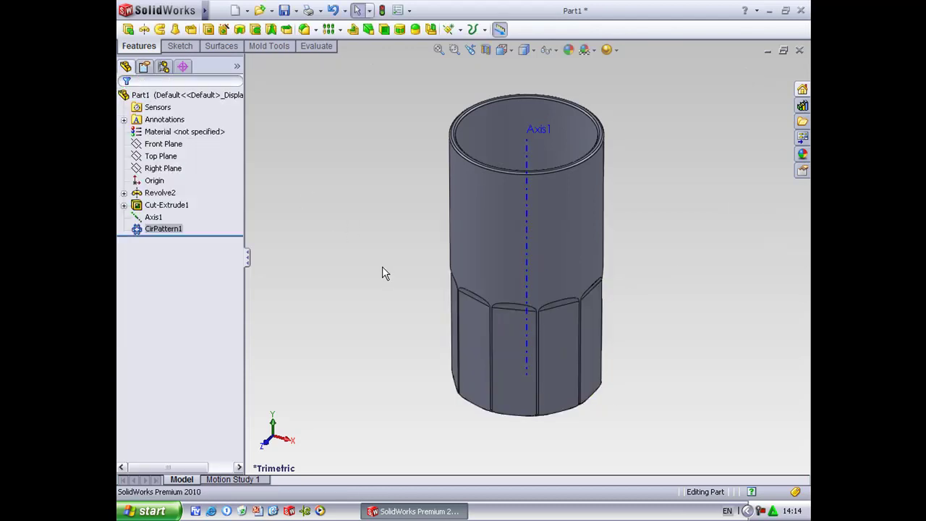